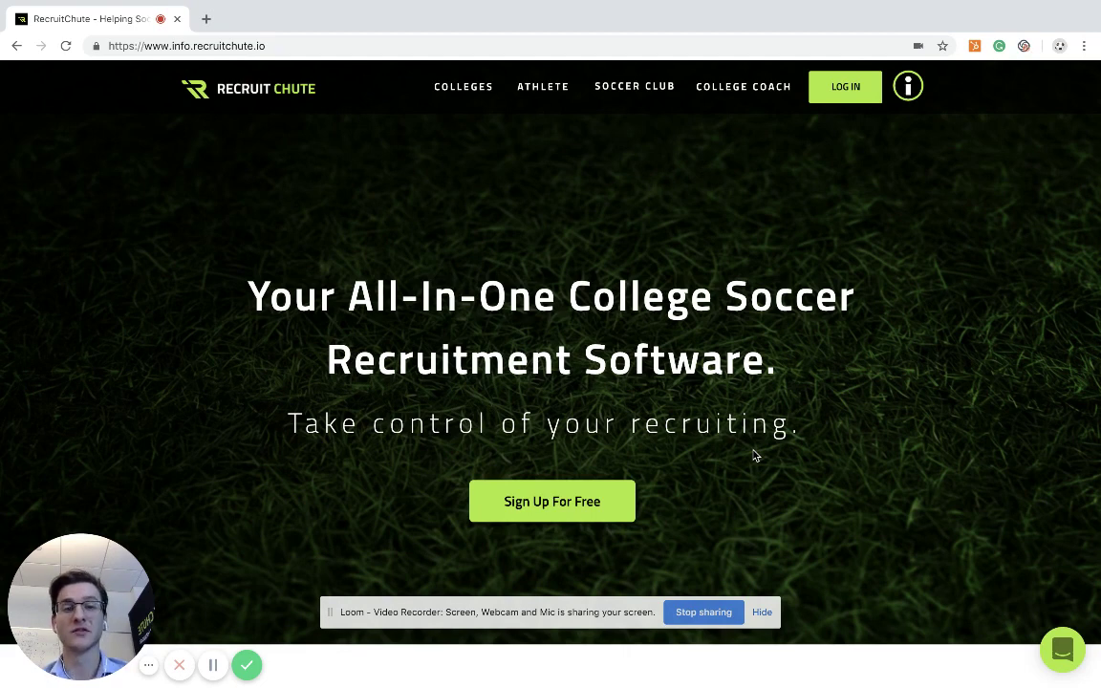
# Register a new account on the Sign-Up tab with the athlete's e-mail and a confirmed password
pyautogui.click(847, 88)
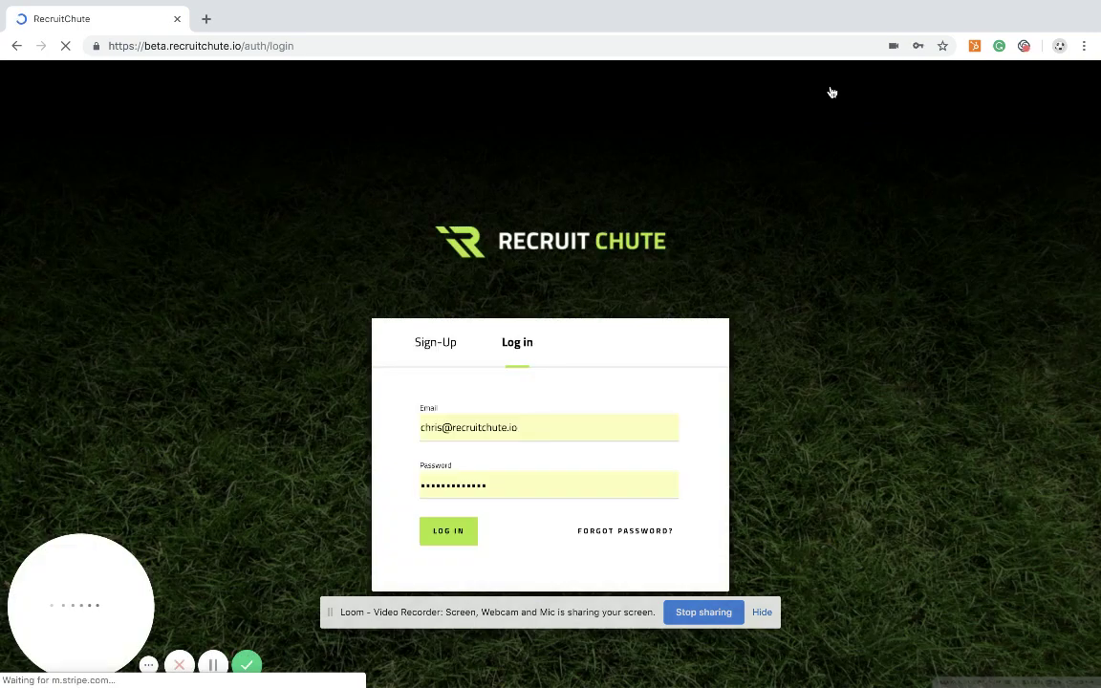
pyautogui.click(447, 351)
pyautogui.click(447, 424)
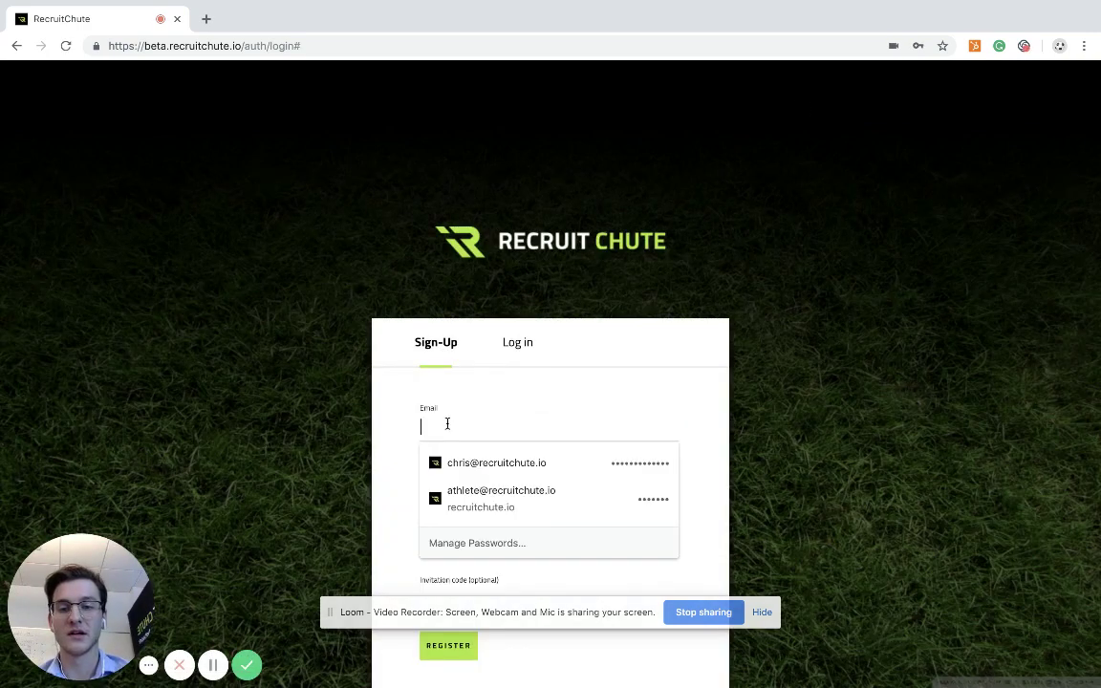
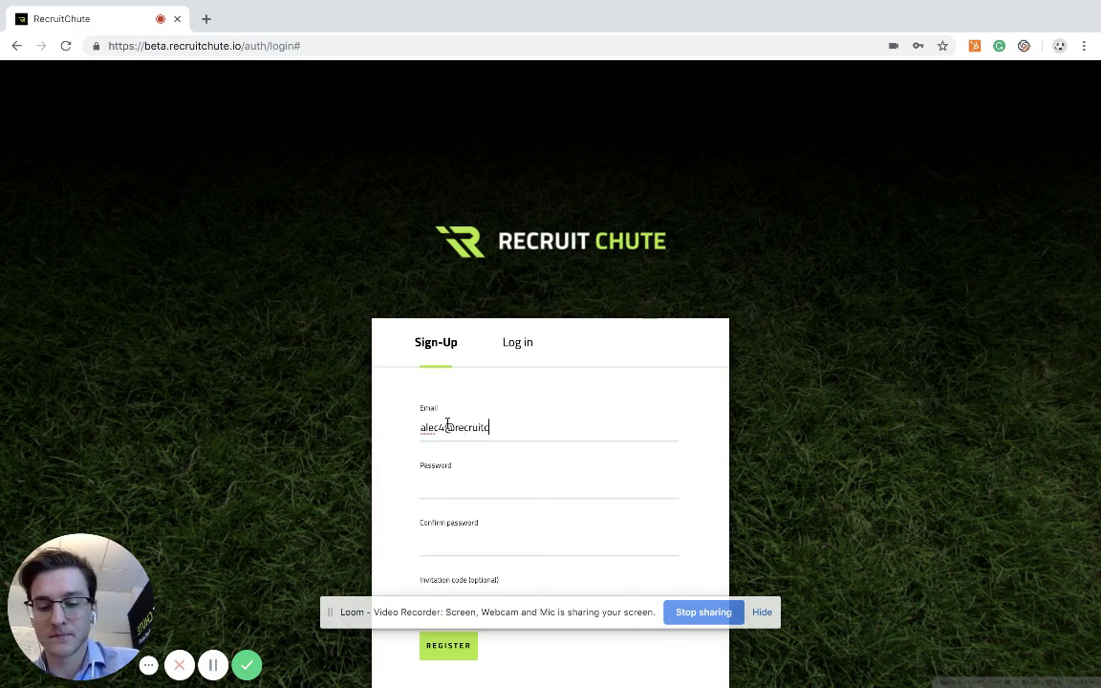
pyautogui.click(439, 483)
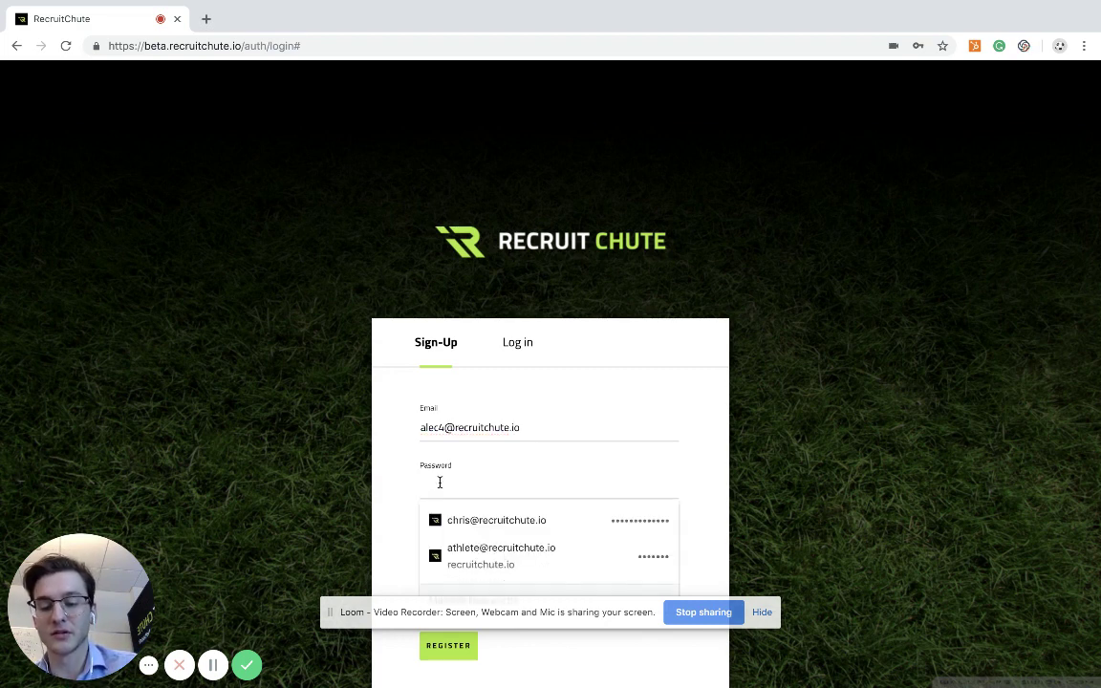
pyautogui.write('•••••••••')
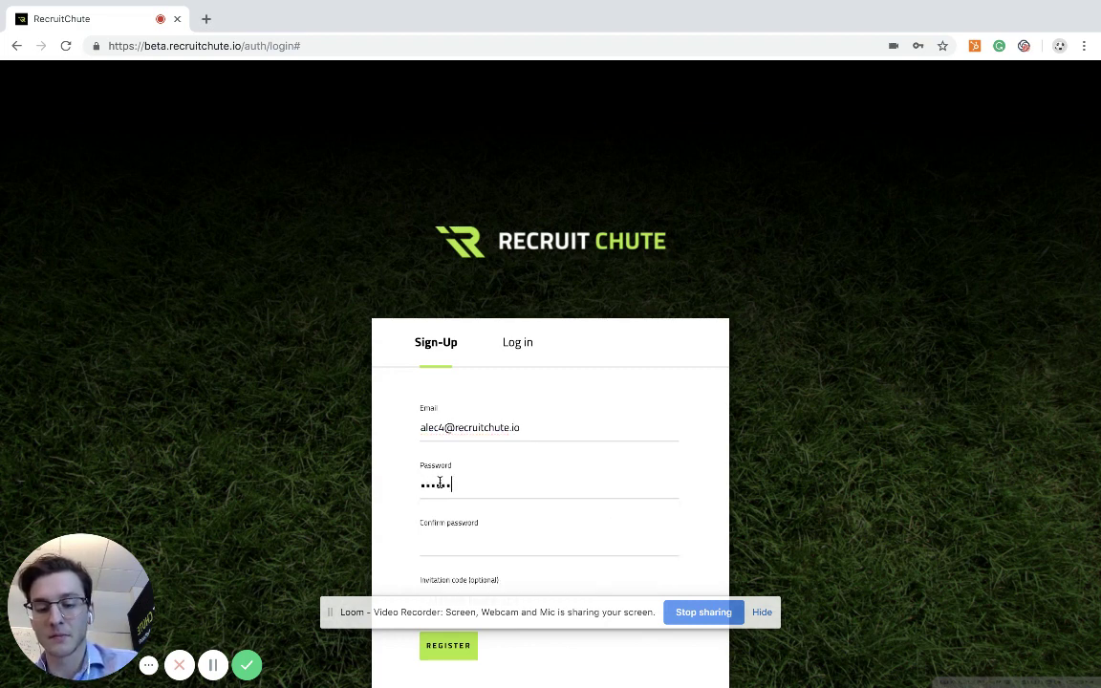
pyautogui.click(455, 538)
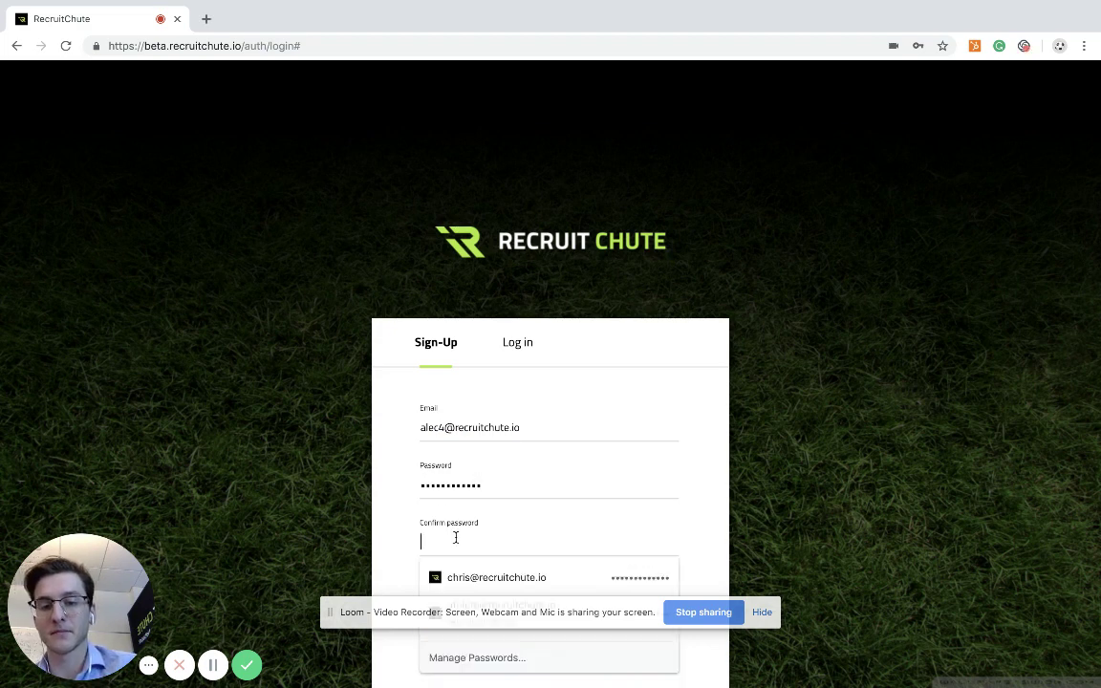
pyautogui.write('••••••••••')
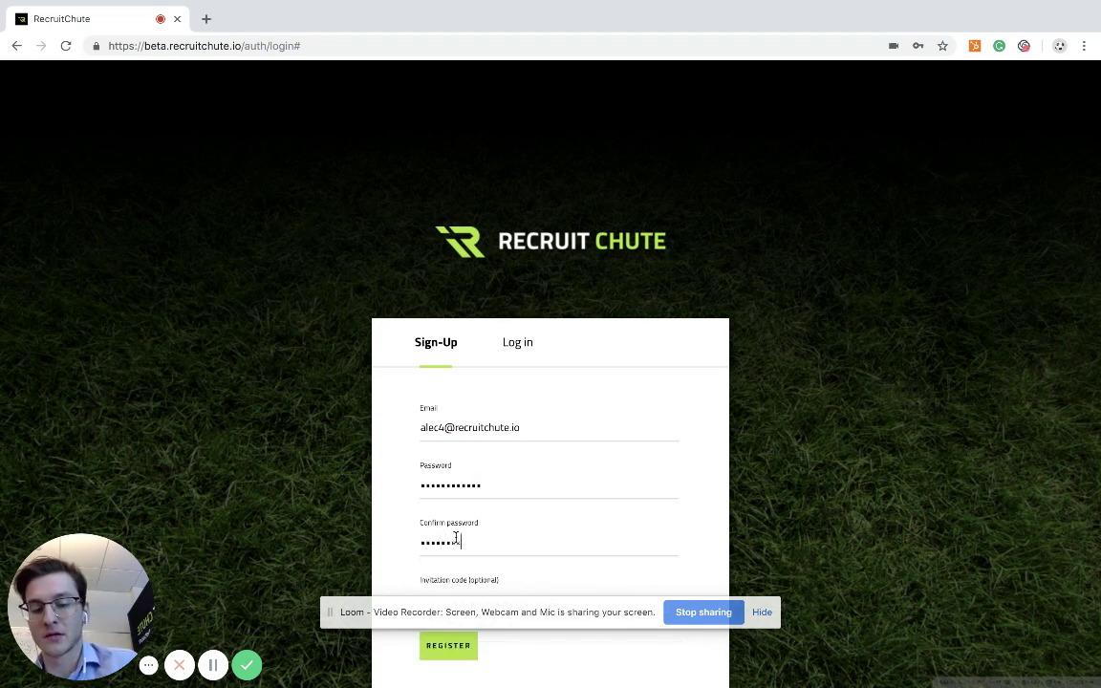
pyautogui.write('••')
pyautogui.click(451, 647)
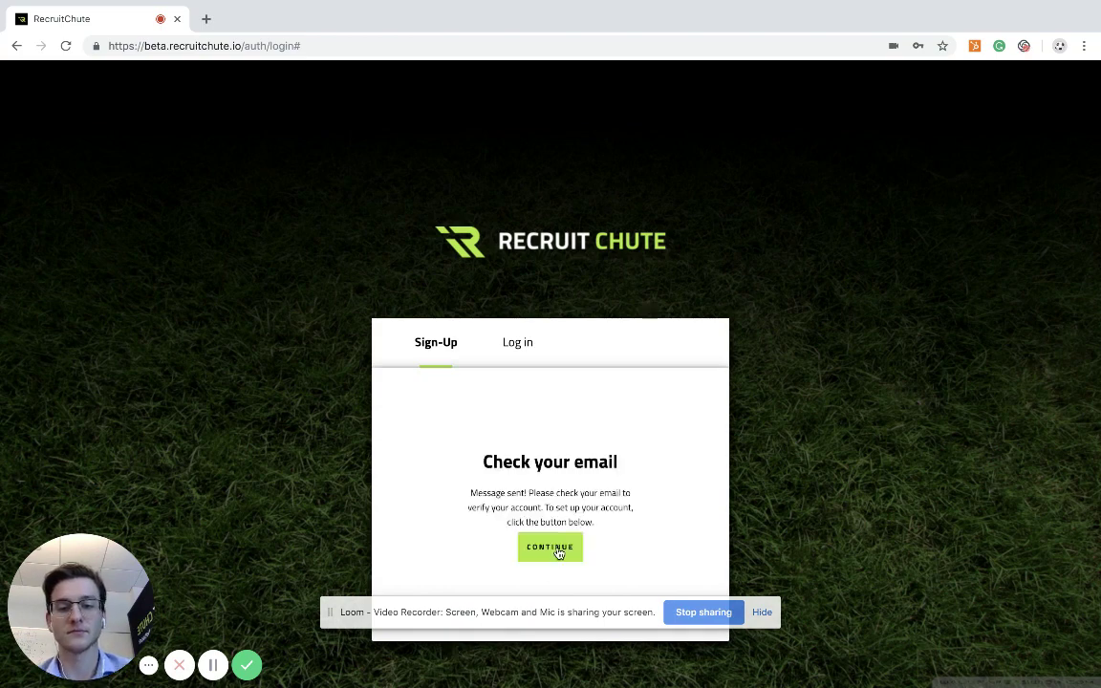
# Choose the Athlete profile type and move past the subscription step
pyautogui.click(558, 551)
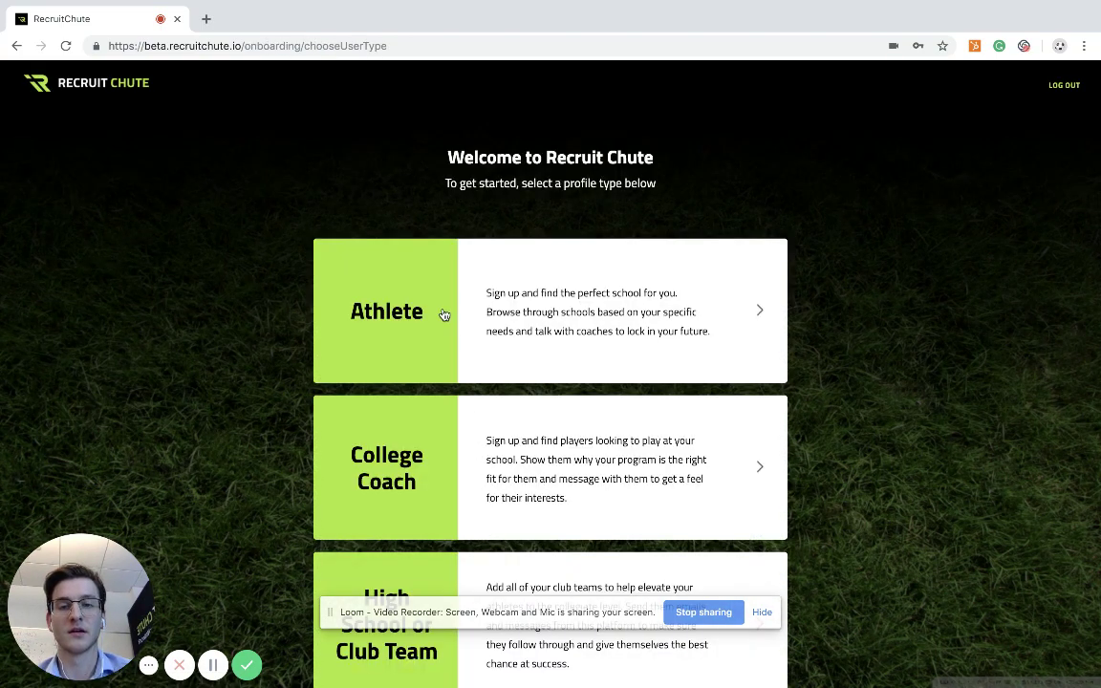
pyautogui.click(444, 314)
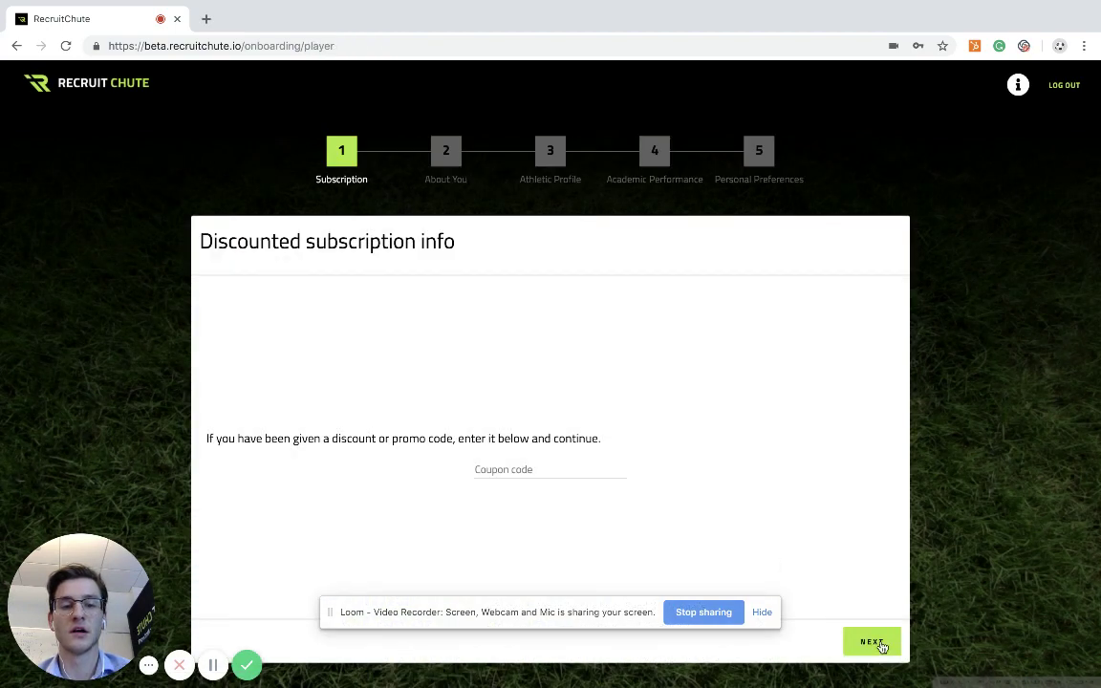
pyautogui.click(874, 643)
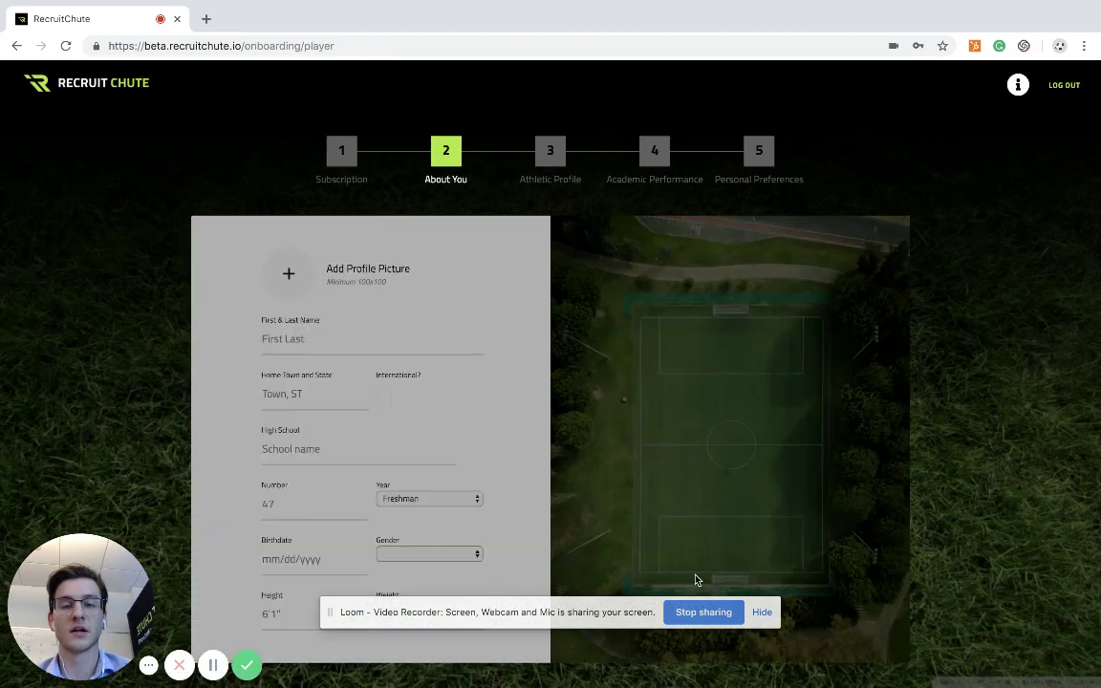
# Set download (1).jpeg as the profile picture
pyautogui.click(283, 275)
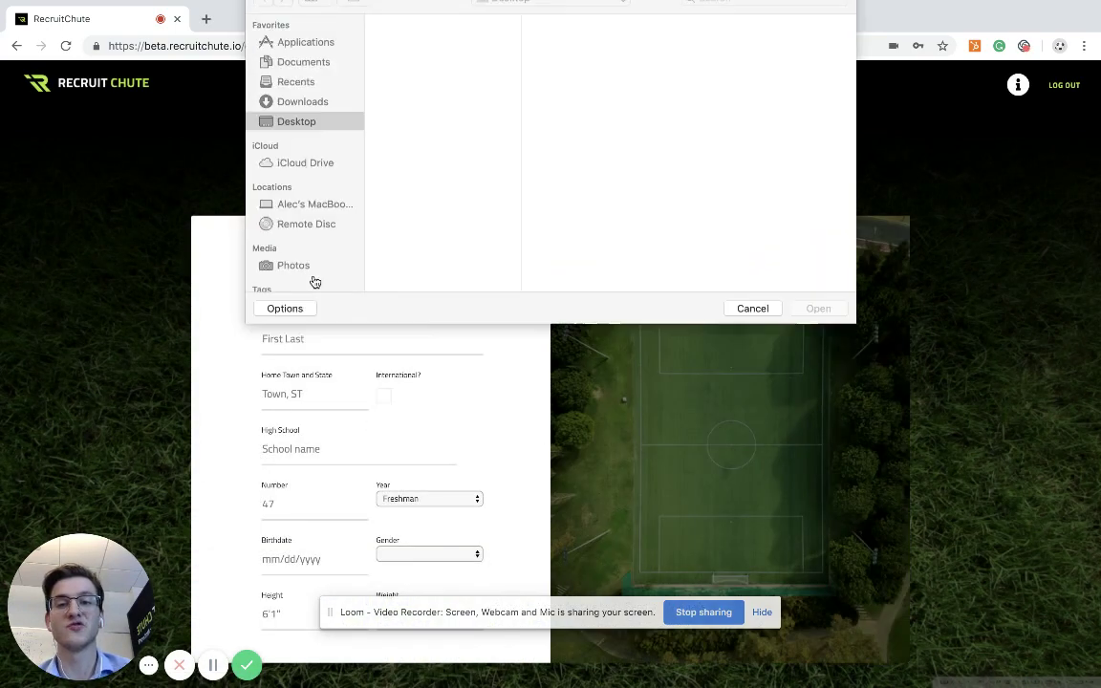
pyautogui.click(411, 203)
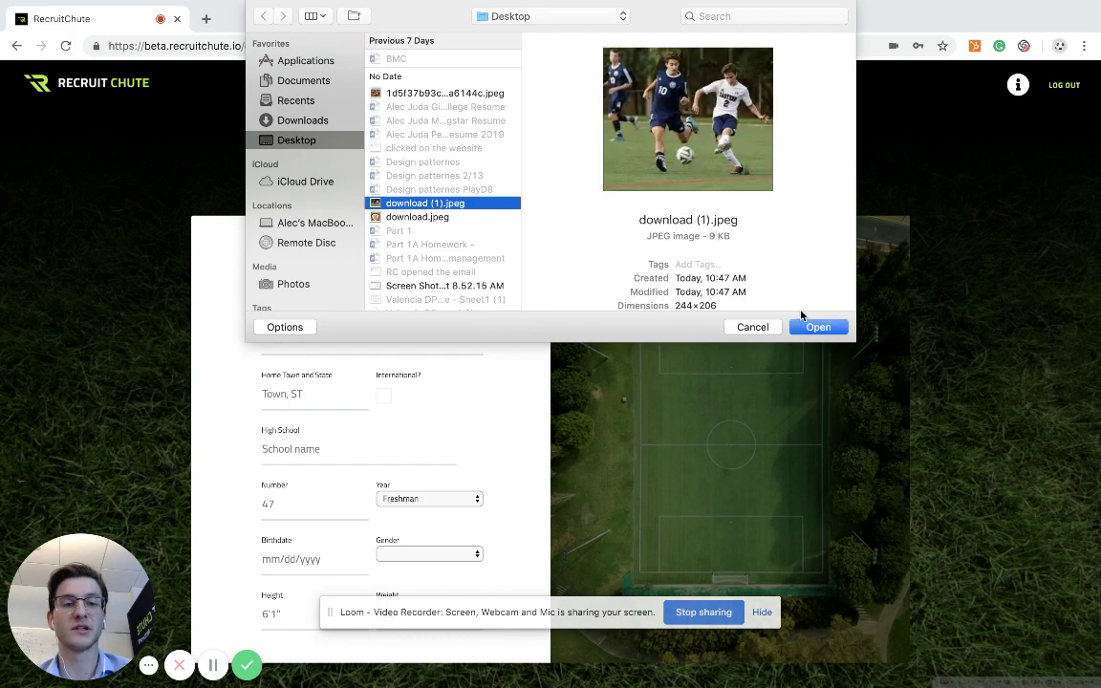
pyautogui.click(819, 327)
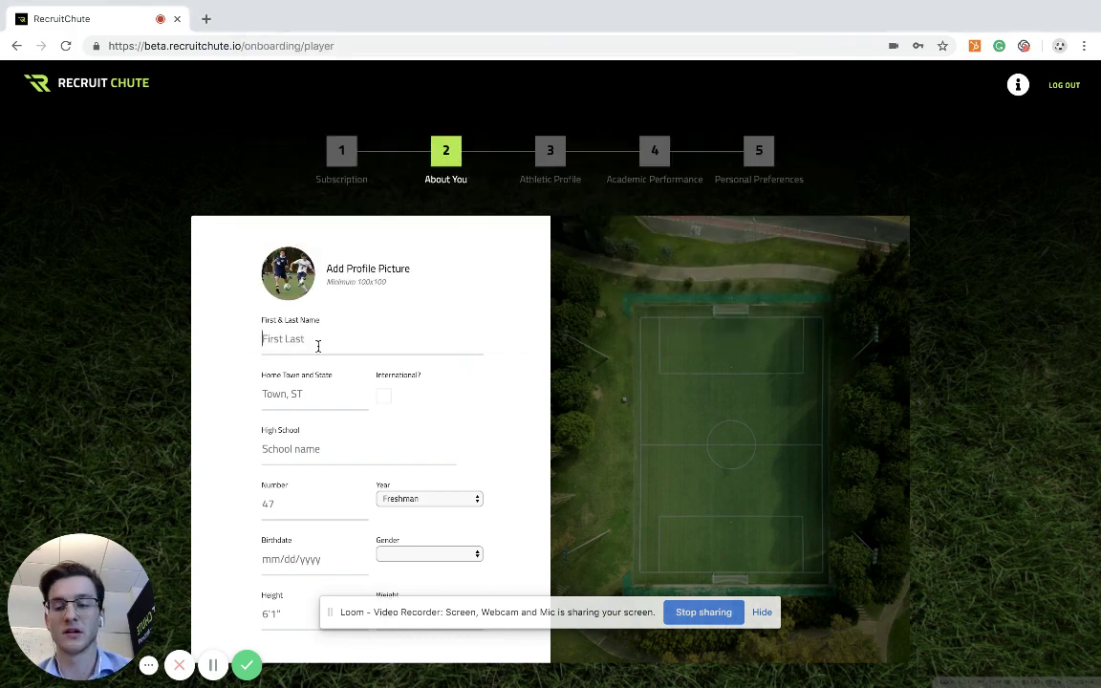
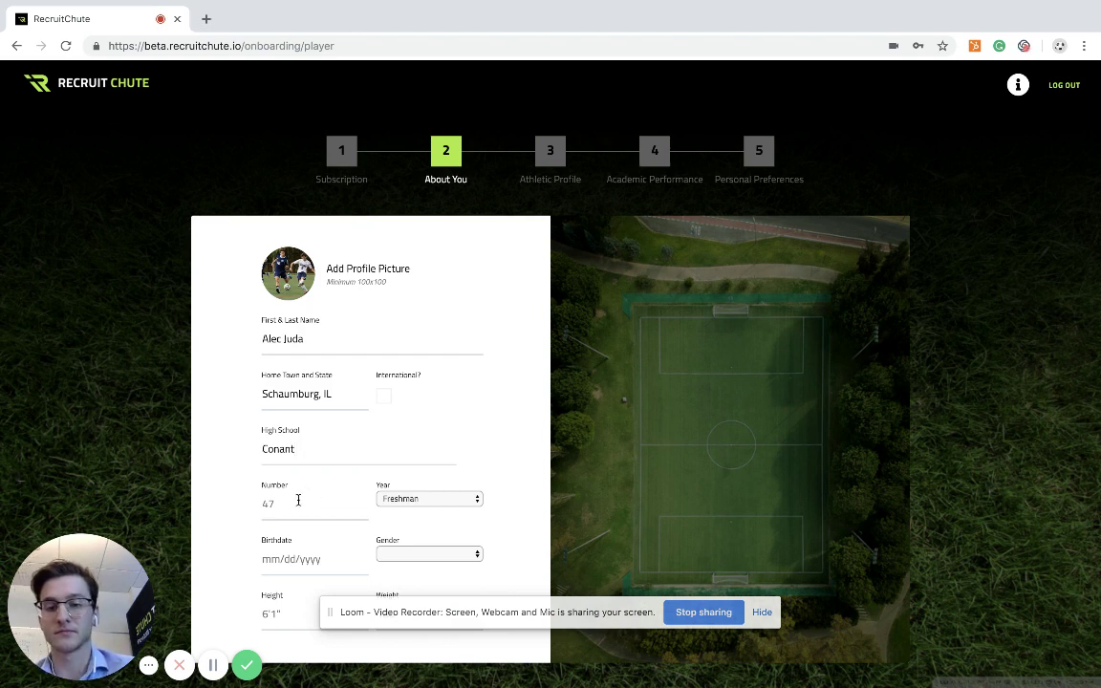
# Enter the athlete's name, hometown and Conant high school, and set the year to Senior
pyautogui.click(292, 503)
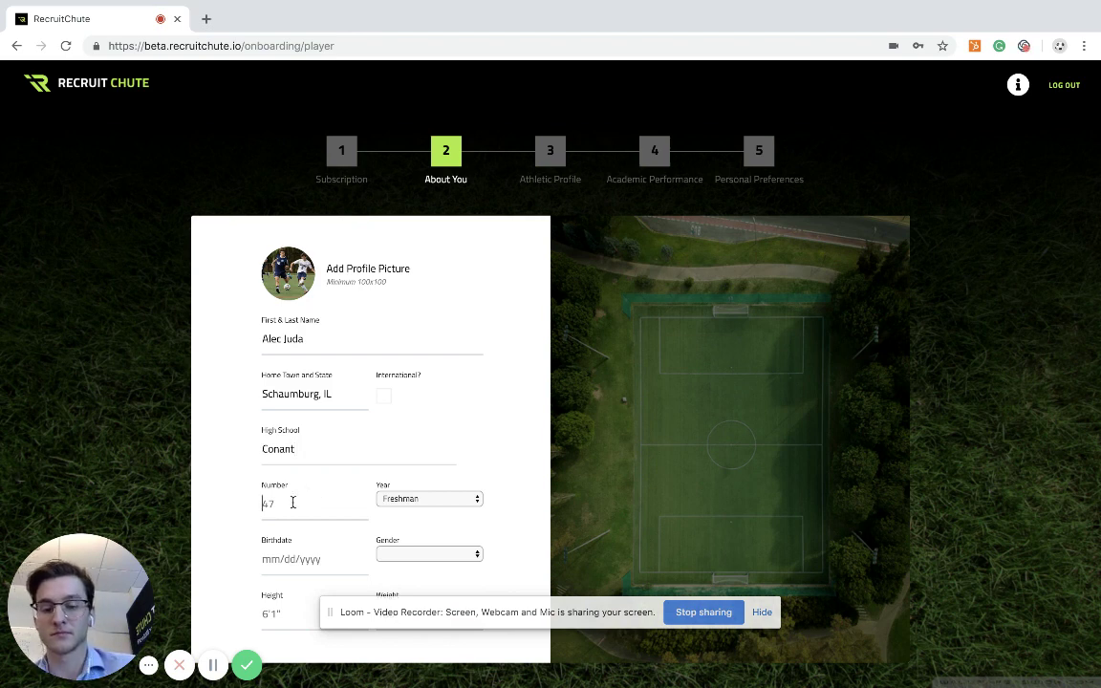
pyautogui.click(420, 499)
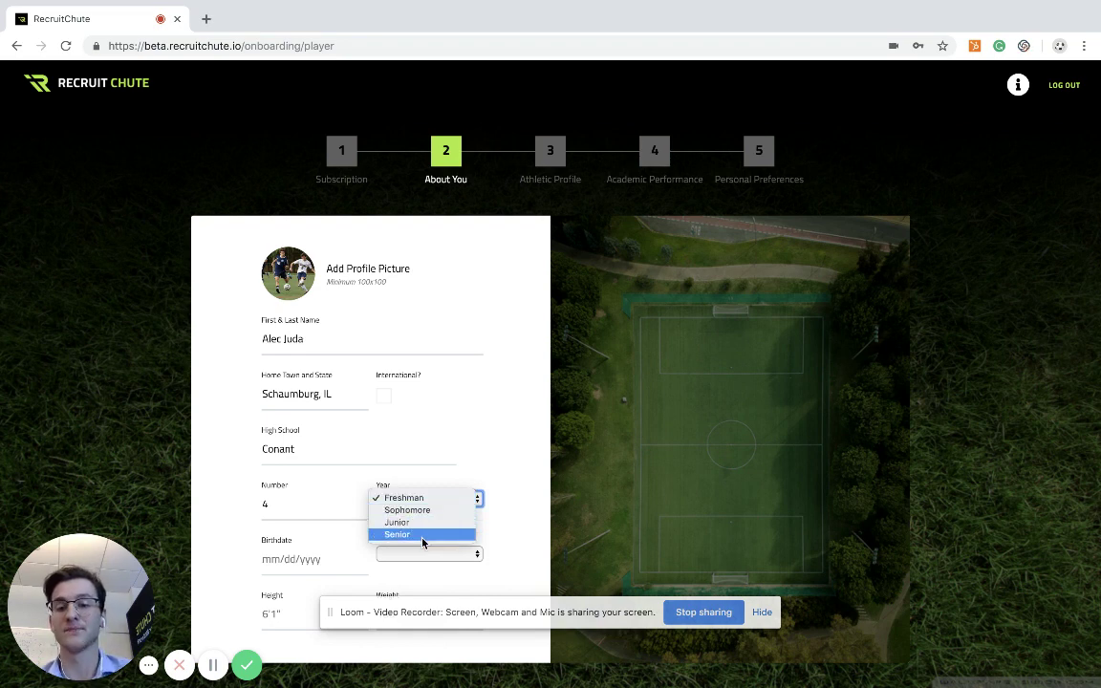
pyautogui.click(423, 536)
# Fill in the birthdate, gender Male, height 6'0 and weight 165, then continue
pyautogui.click(271, 554)
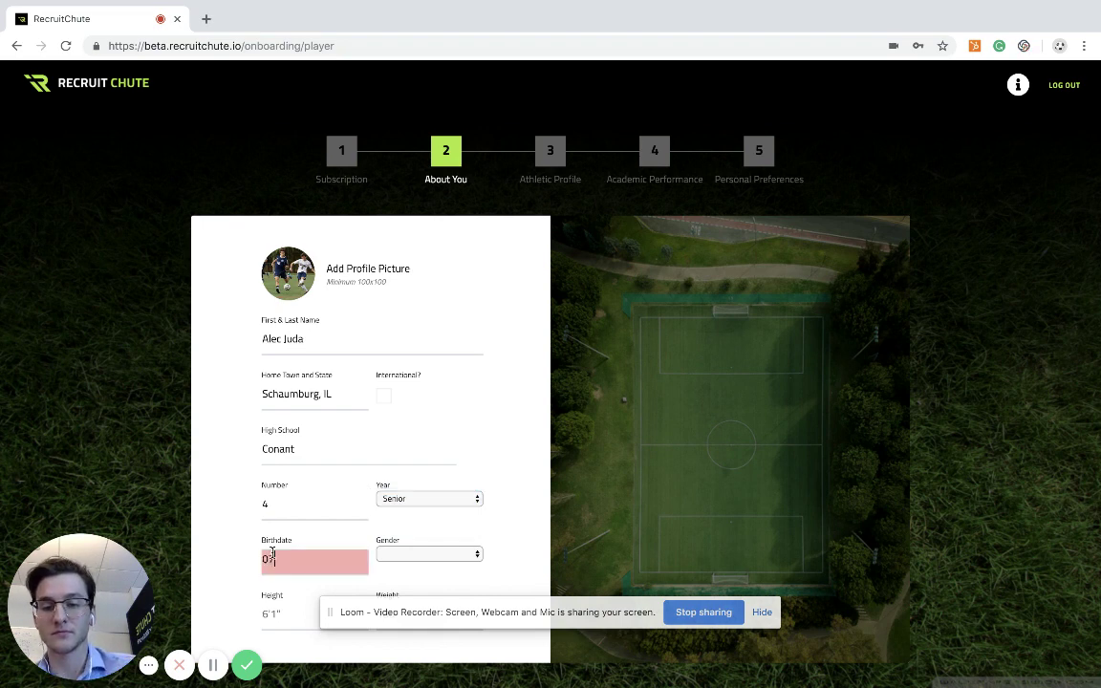
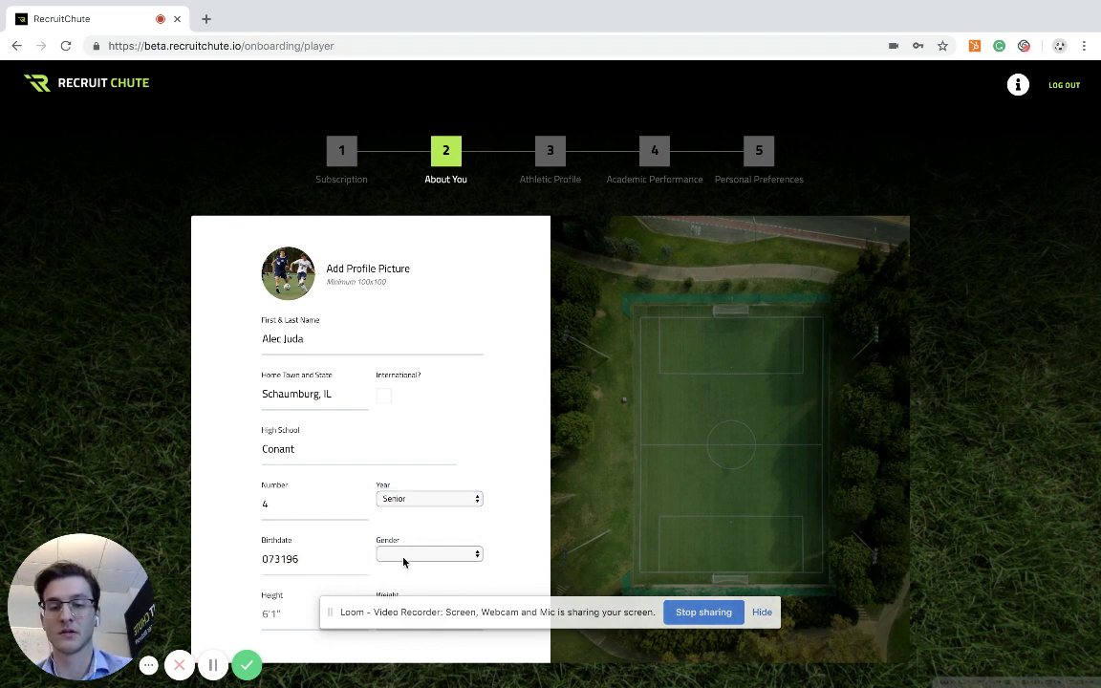
pyautogui.click(408, 556)
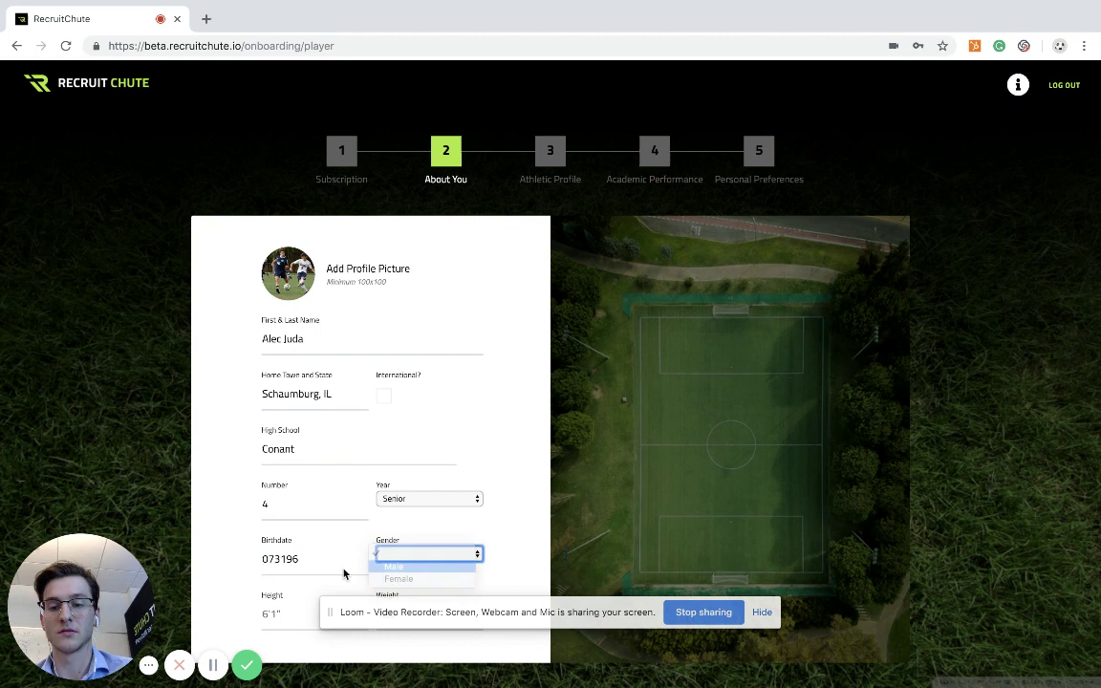
pyautogui.press('Return')
pyautogui.scroll(-2, 343, 568)
pyautogui.click(265, 548)
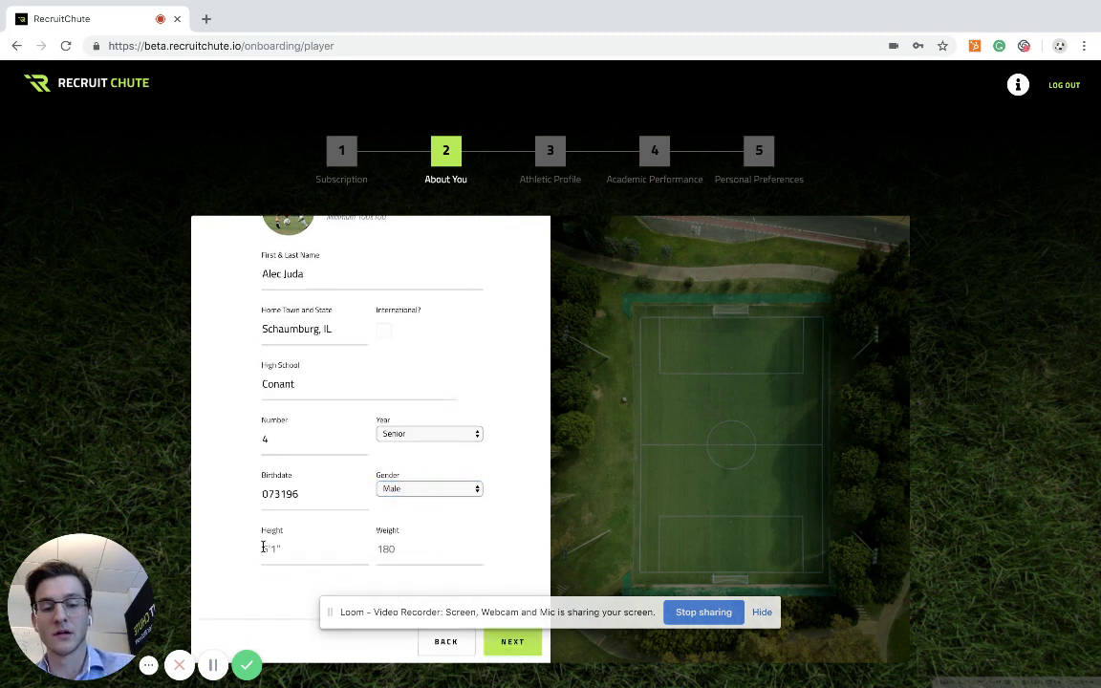
pyautogui.write('5')
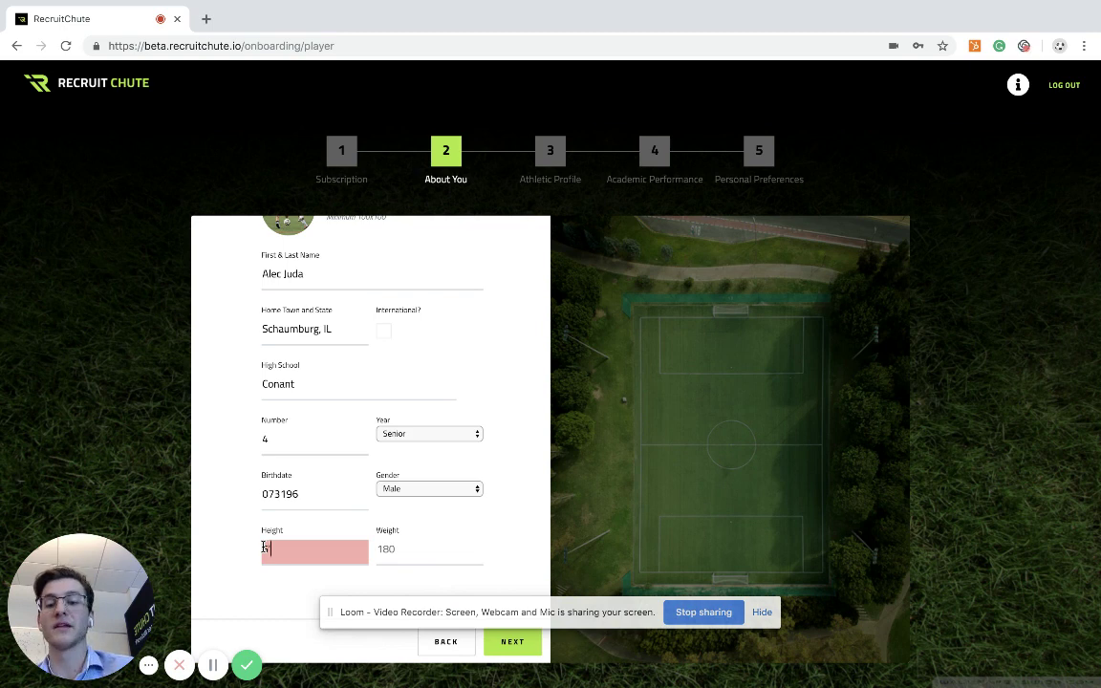
pyautogui.write('0')
pyautogui.click(396, 554)
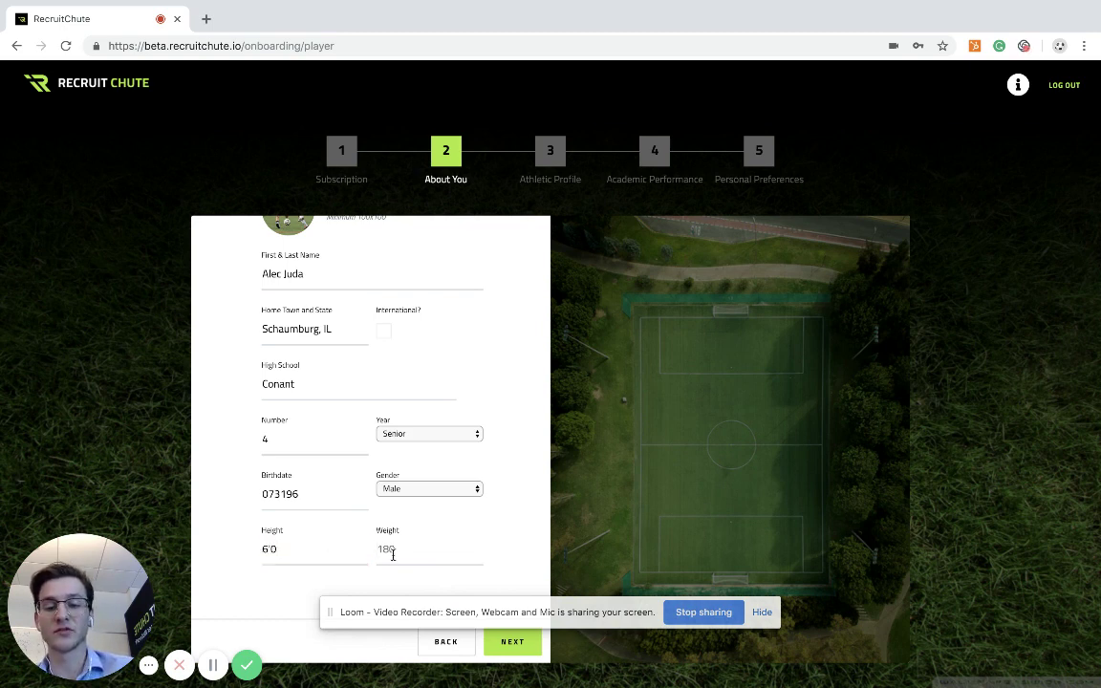
pyautogui.write('165')
pyautogui.click(517, 651)
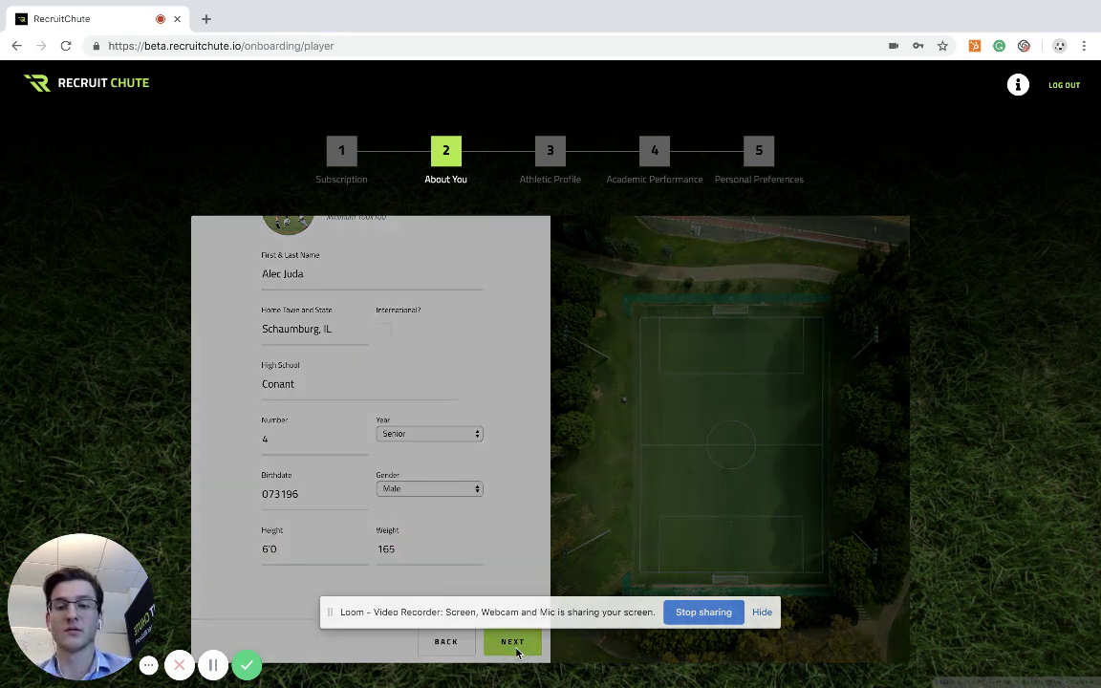
# Set the athletic bio to 'Coming Soon' and the primary position to Left Back (LB)
pyautogui.click(310, 309)
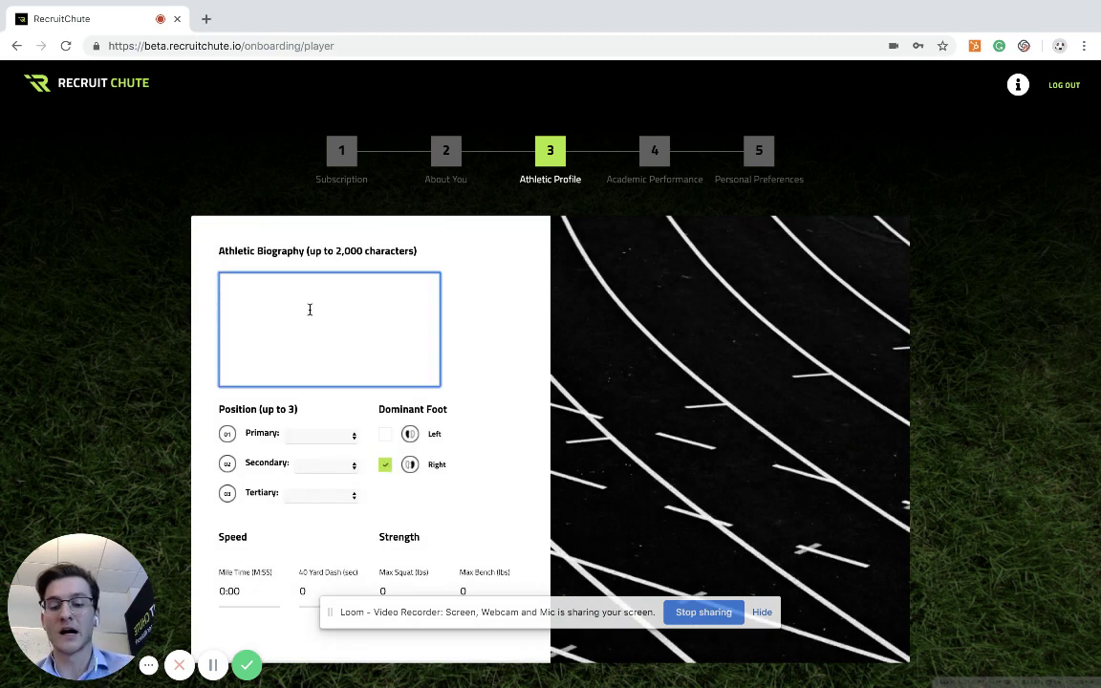
pyautogui.write('COming')
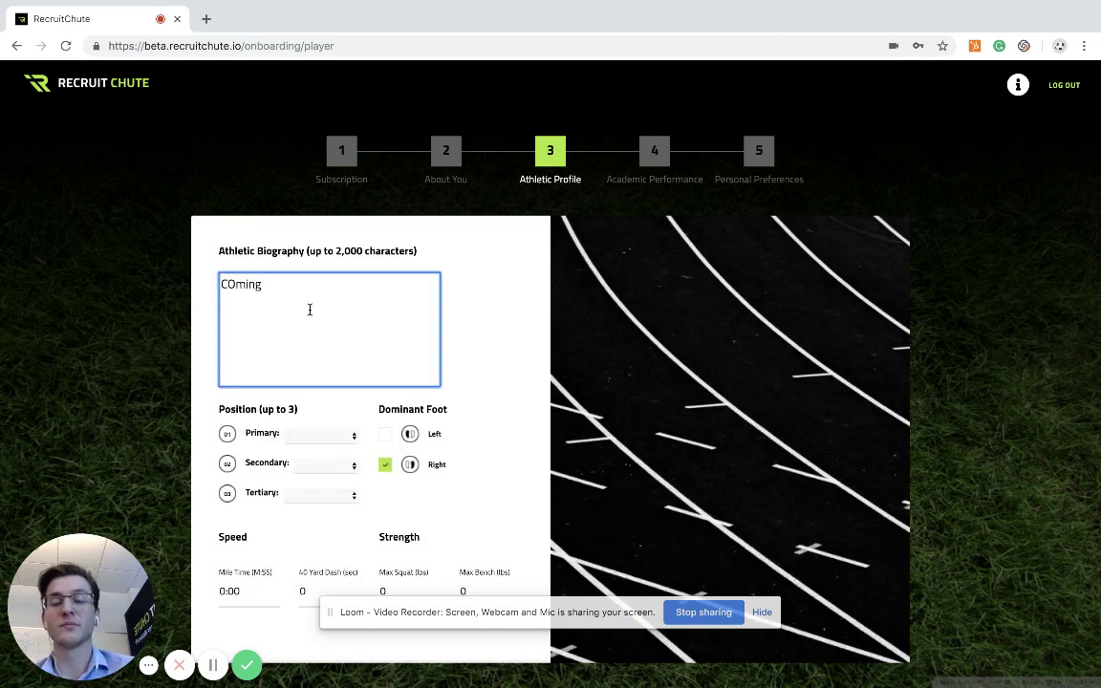
pyautogui.press('BackSpace')
pyautogui.press('BackSpace')
pyautogui.press('BackSpace')
pyautogui.press('BackSpace')
pyautogui.press('BackSpace')
pyautogui.write('omin')
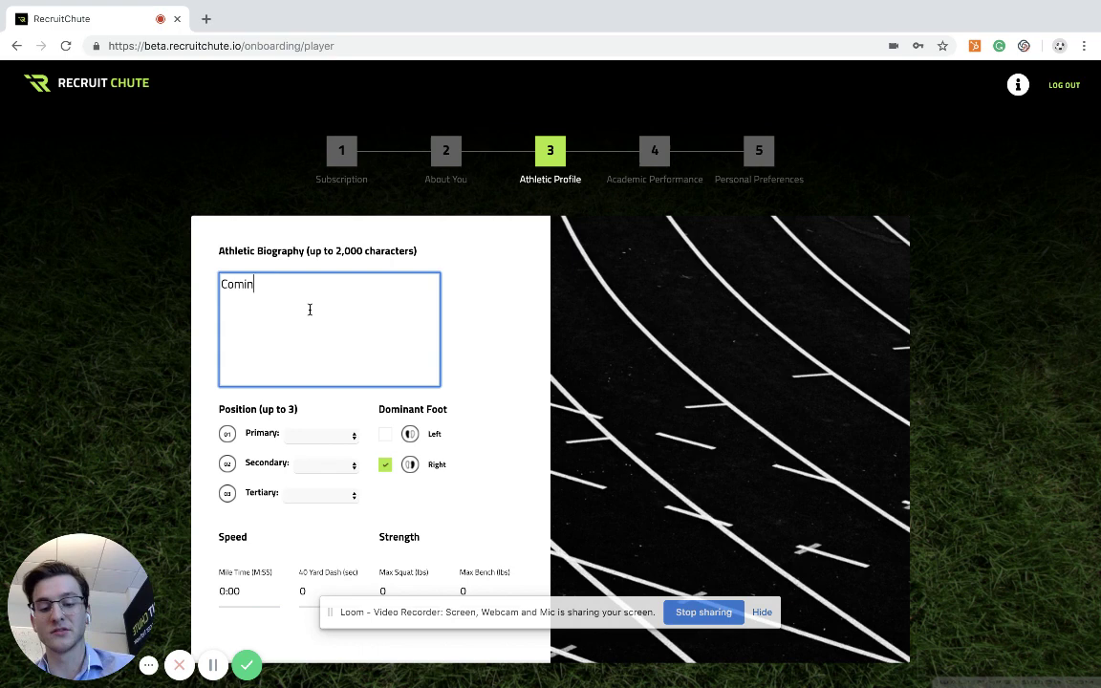
pyautogui.write('g Soon')
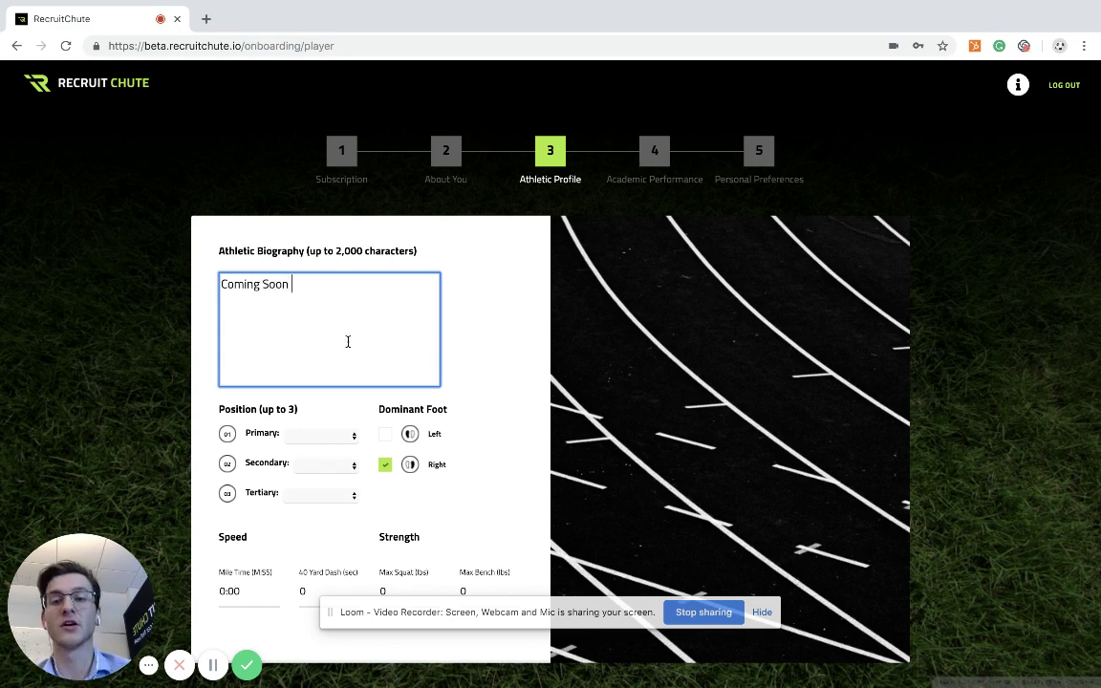
pyautogui.scroll(-1, 348, 341)
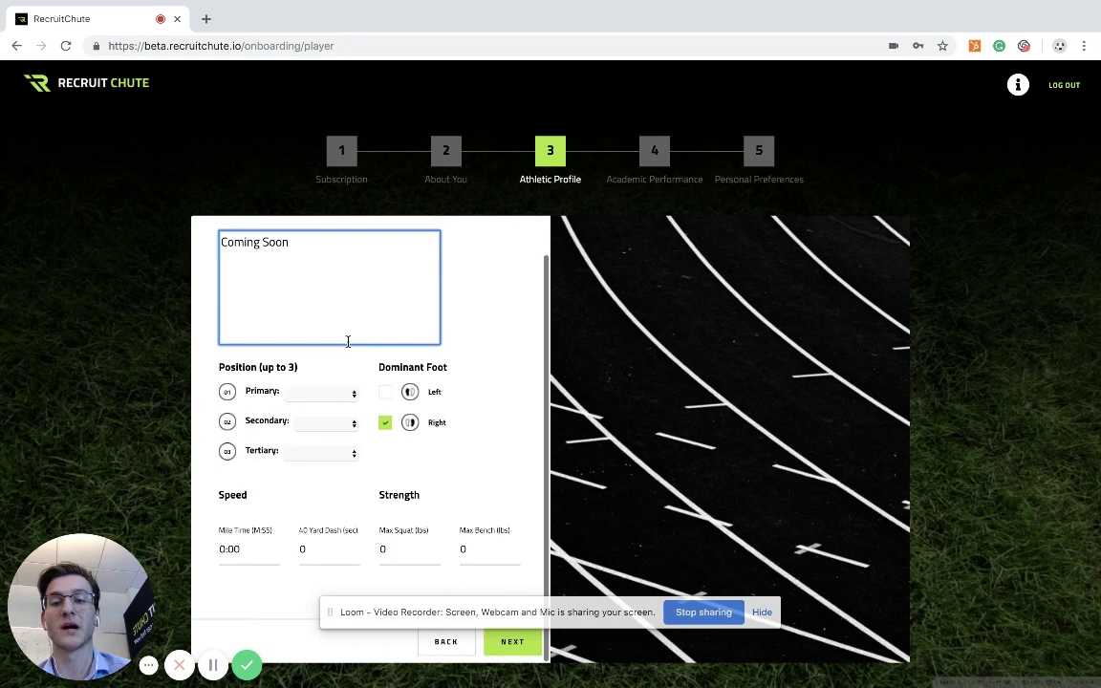
pyautogui.click(334, 395)
pyautogui.click(343, 422)
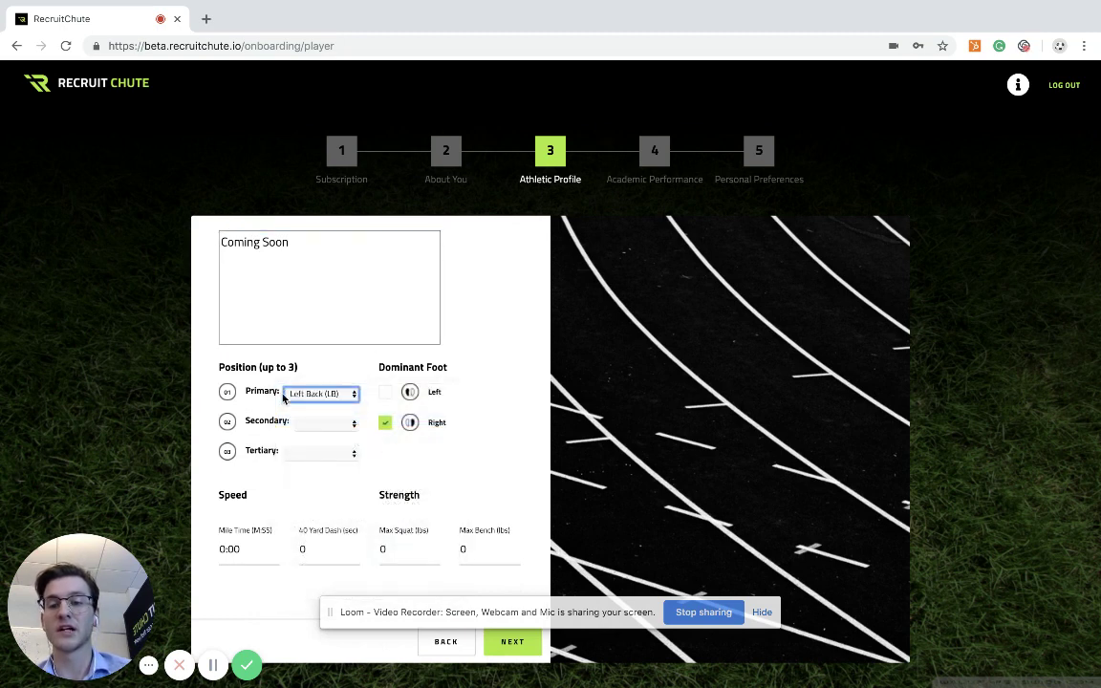
# Enter mile time 6:00, max squat 200 and max bench 150, then submit
pyautogui.click(224, 546)
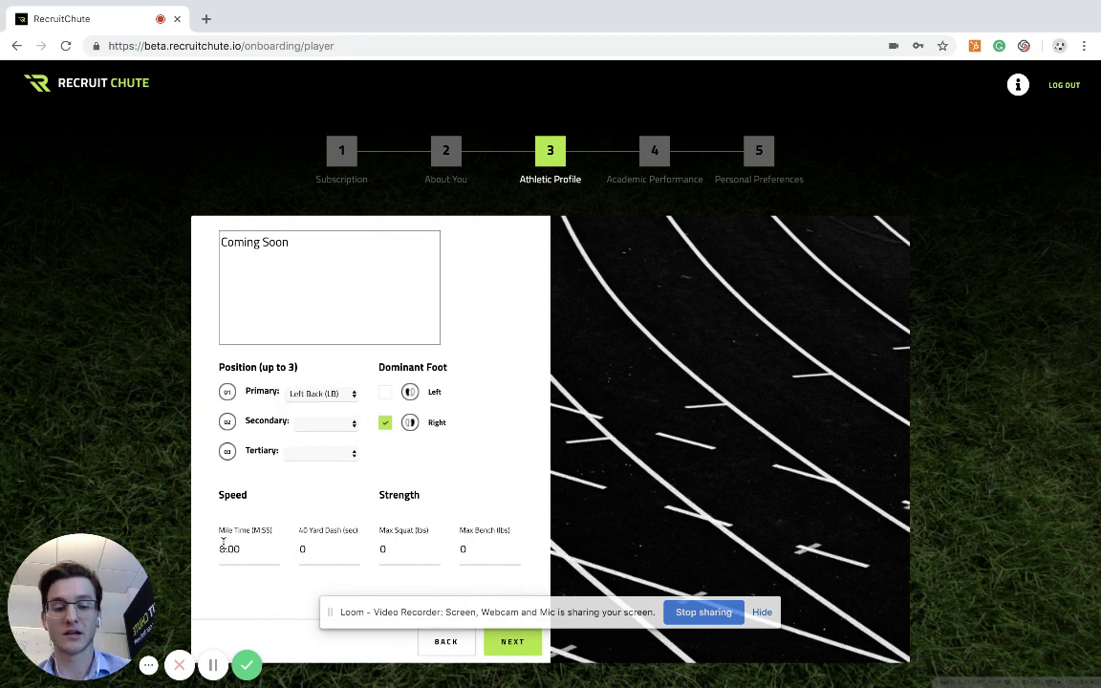
pyautogui.write('6')
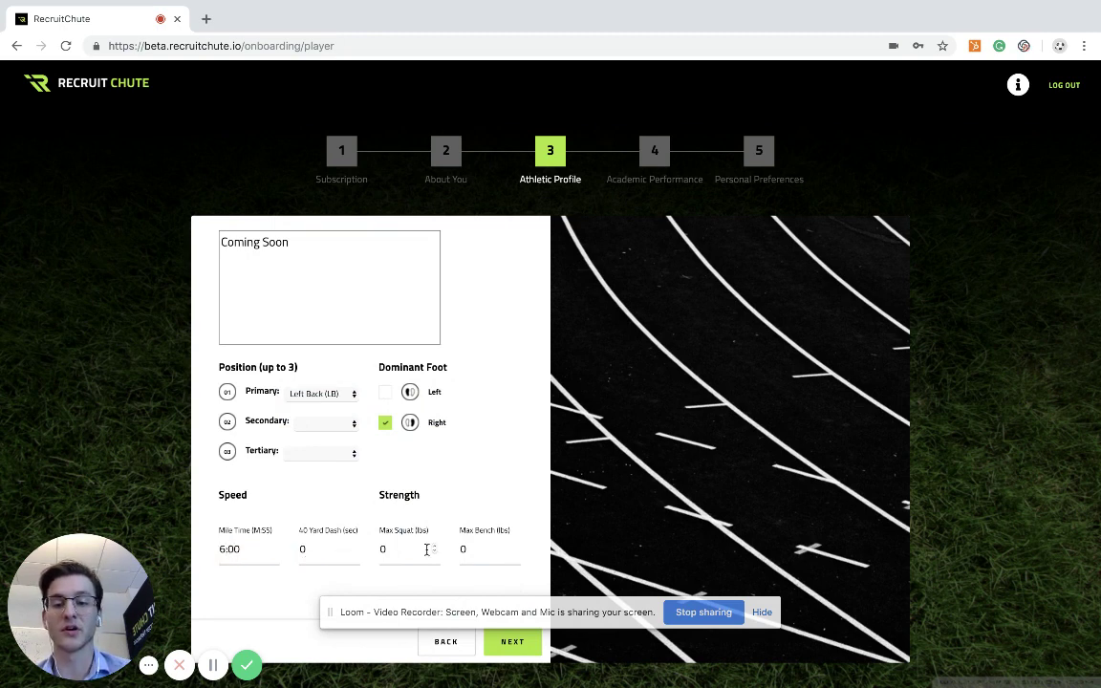
pyautogui.press('BackSpace')
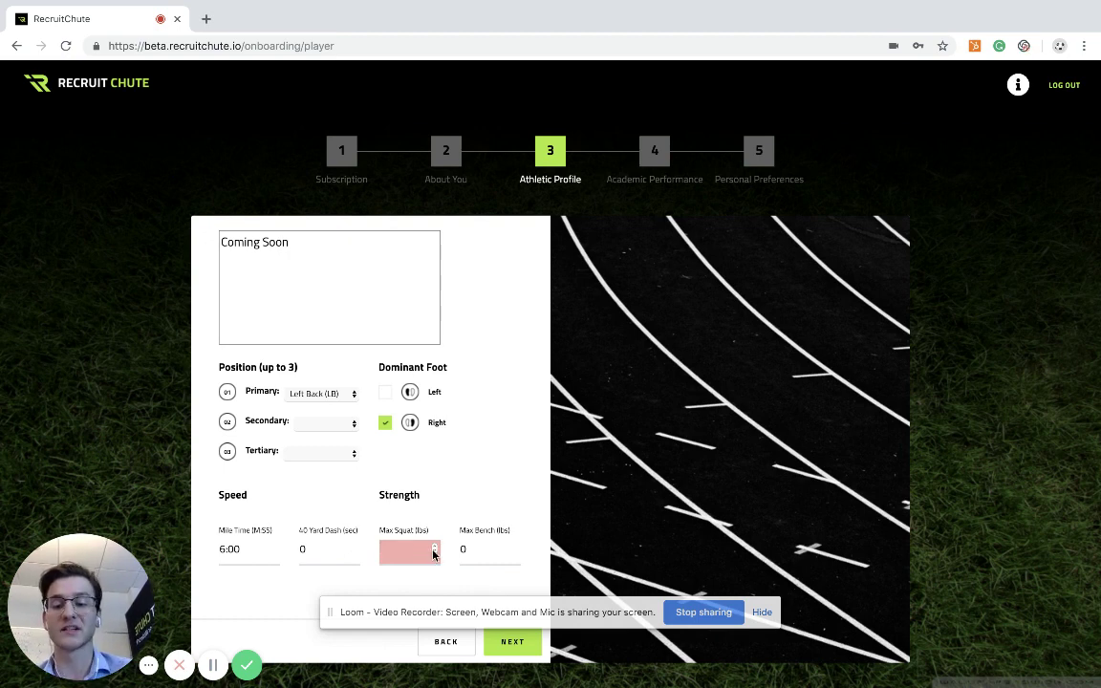
pyautogui.write('200')
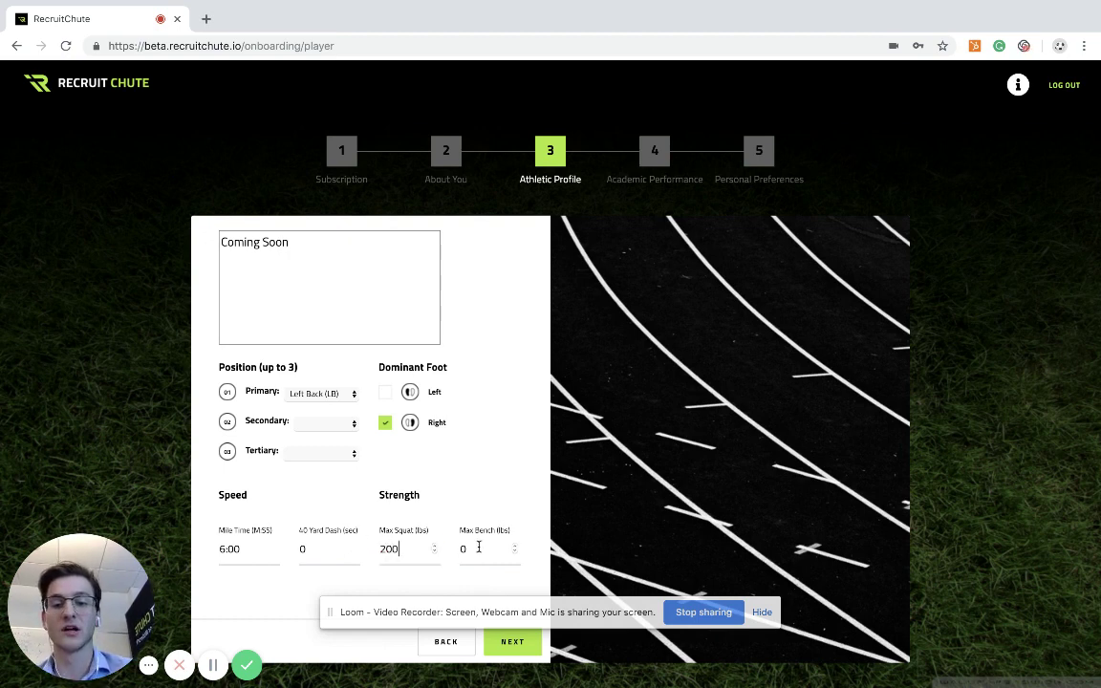
pyautogui.click(472, 547)
pyautogui.write('150')
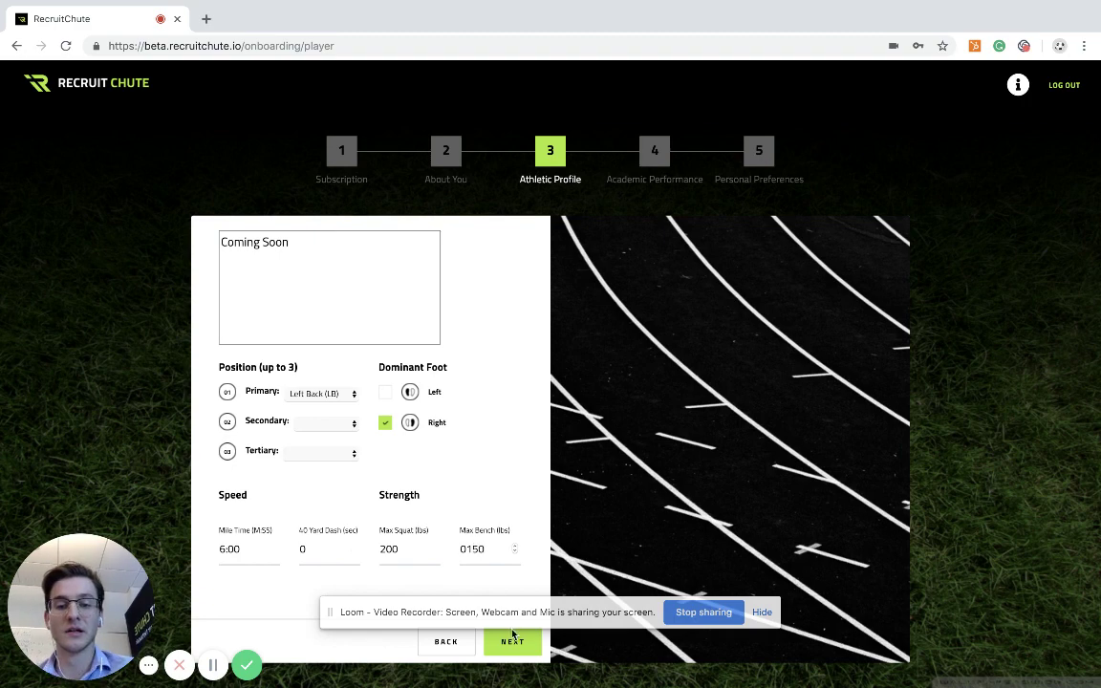
pyautogui.click(467, 549)
pyautogui.press('BackSpace')
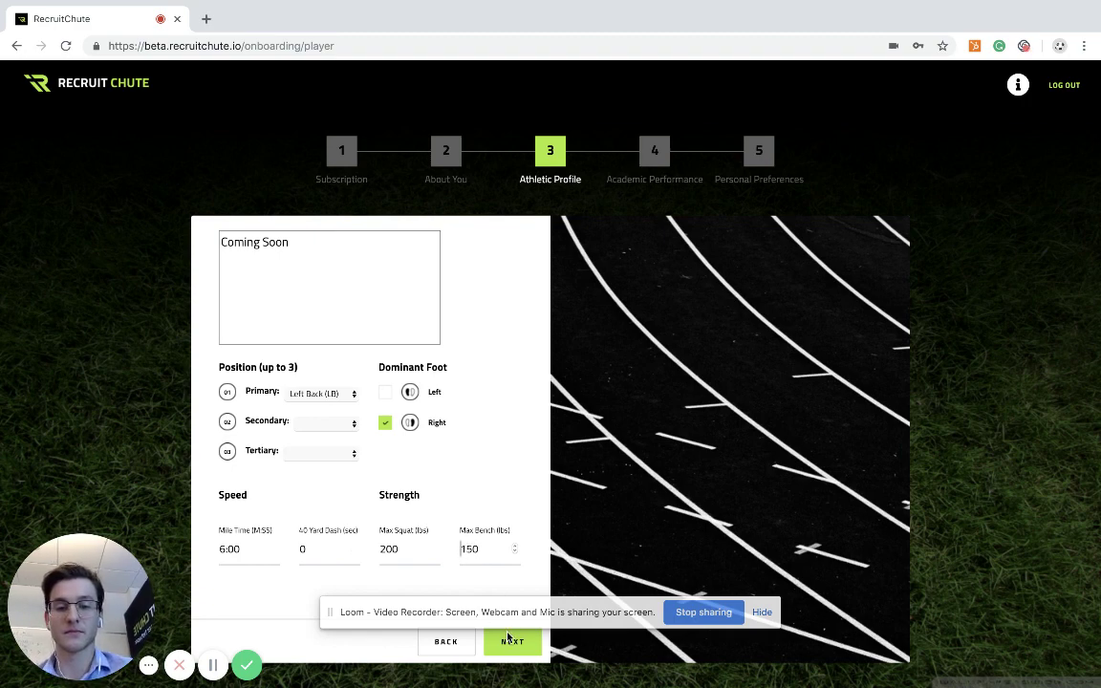
pyautogui.click(510, 642)
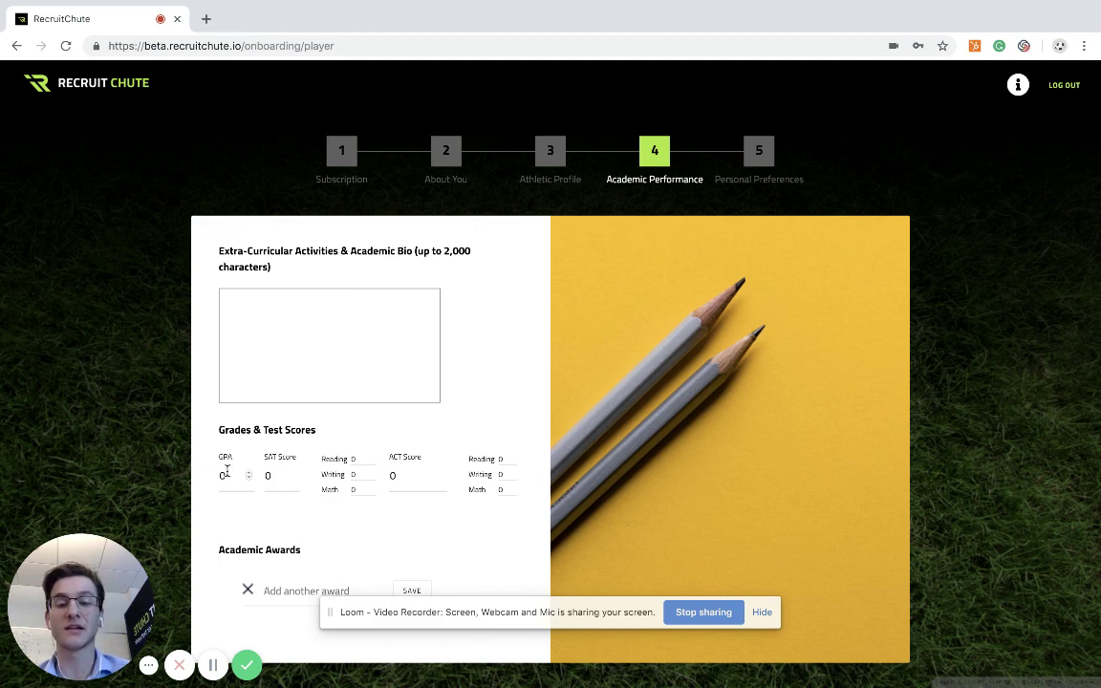
# Replace the GPA with 3, enter ACT score 28, and continue to Personal Preferences
pyautogui.doubleClick(226, 475)
pyautogui.press('BackSpace')
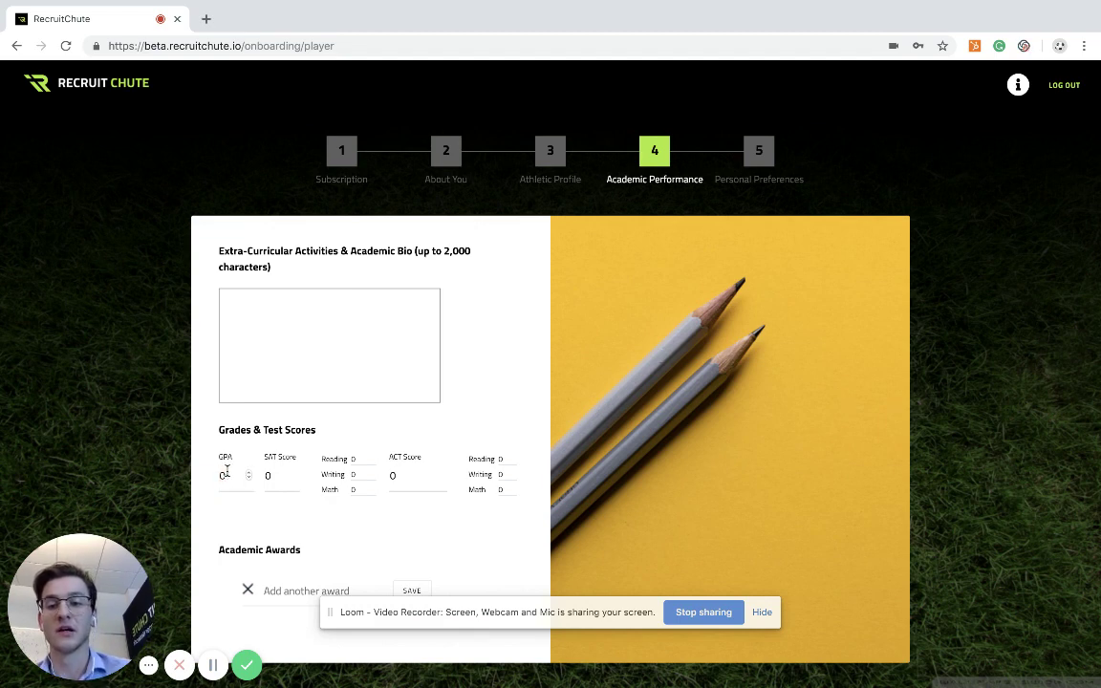
pyautogui.write('3')
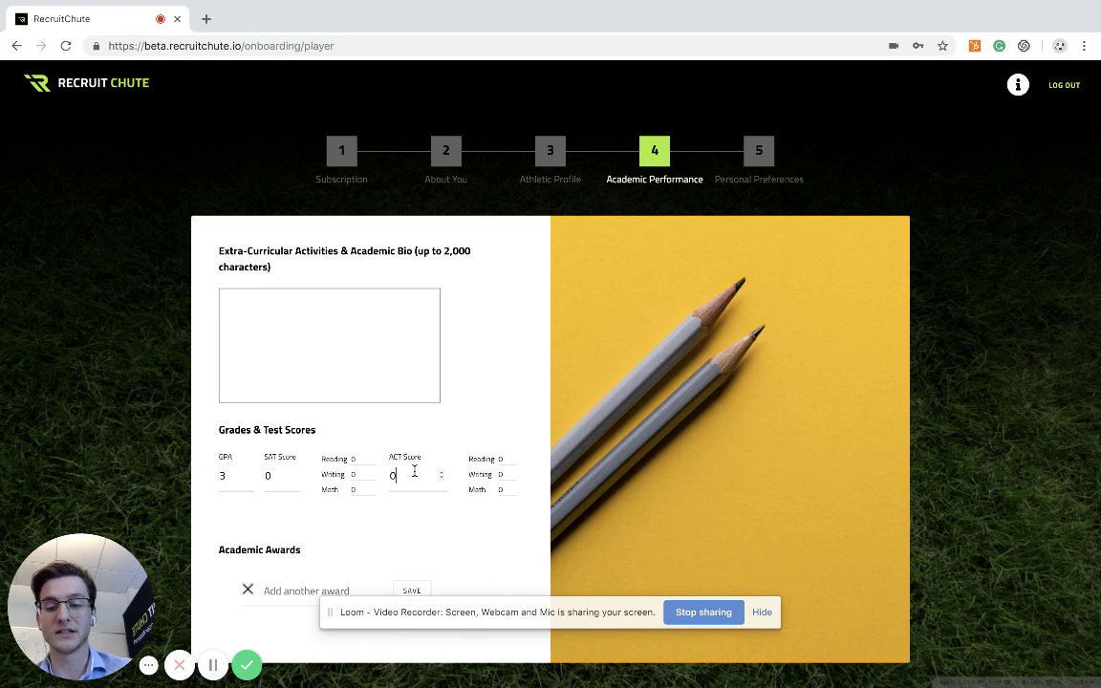
pyautogui.click(414, 471)
pyautogui.write('28')
pyautogui.scroll(-2, 438, 524)
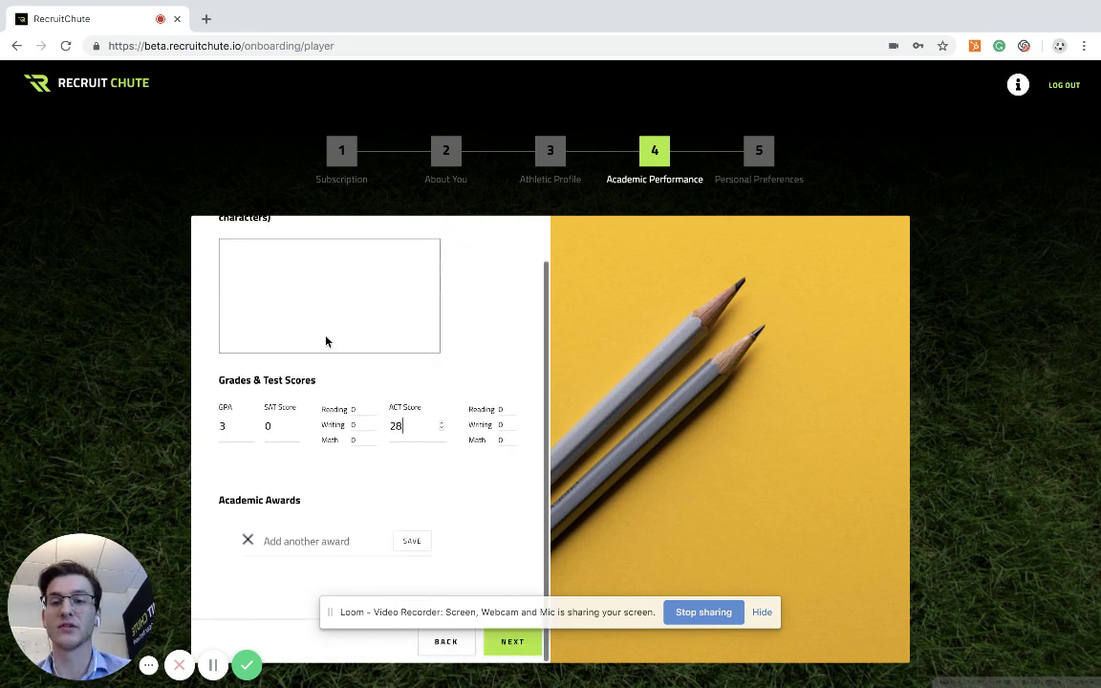
pyautogui.click(302, 255)
pyautogui.click(512, 642)
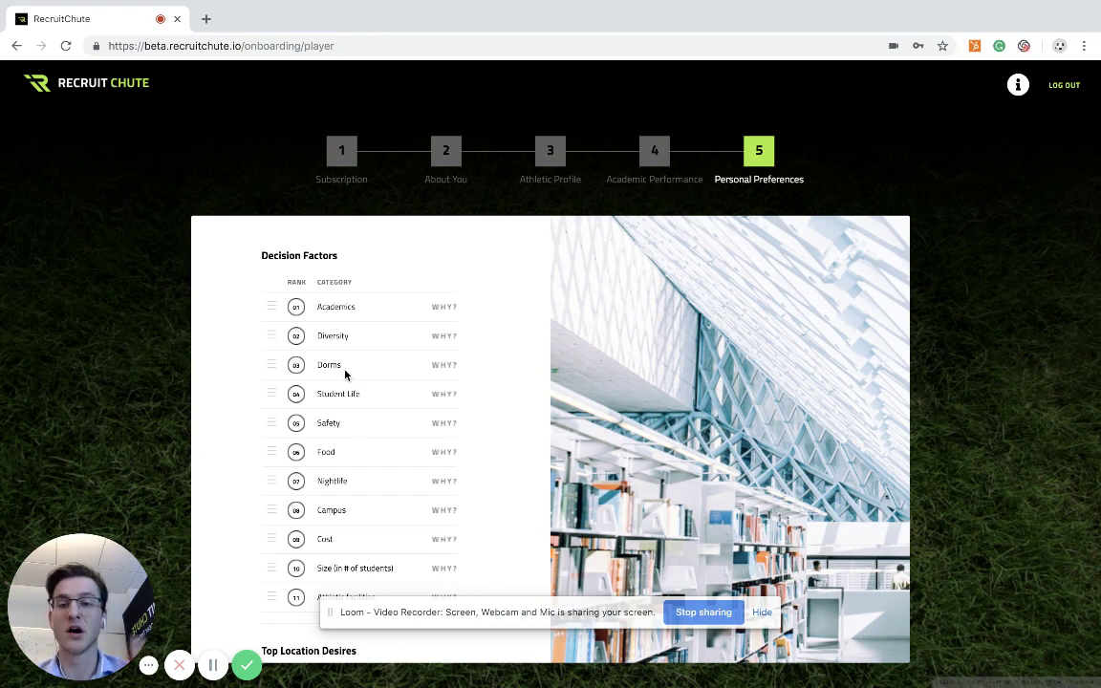
# Reorder the decision factors so Safety, Athletic facilities, Cost, Academics and Campus lead
pyautogui.scroll(-2, 344, 373)
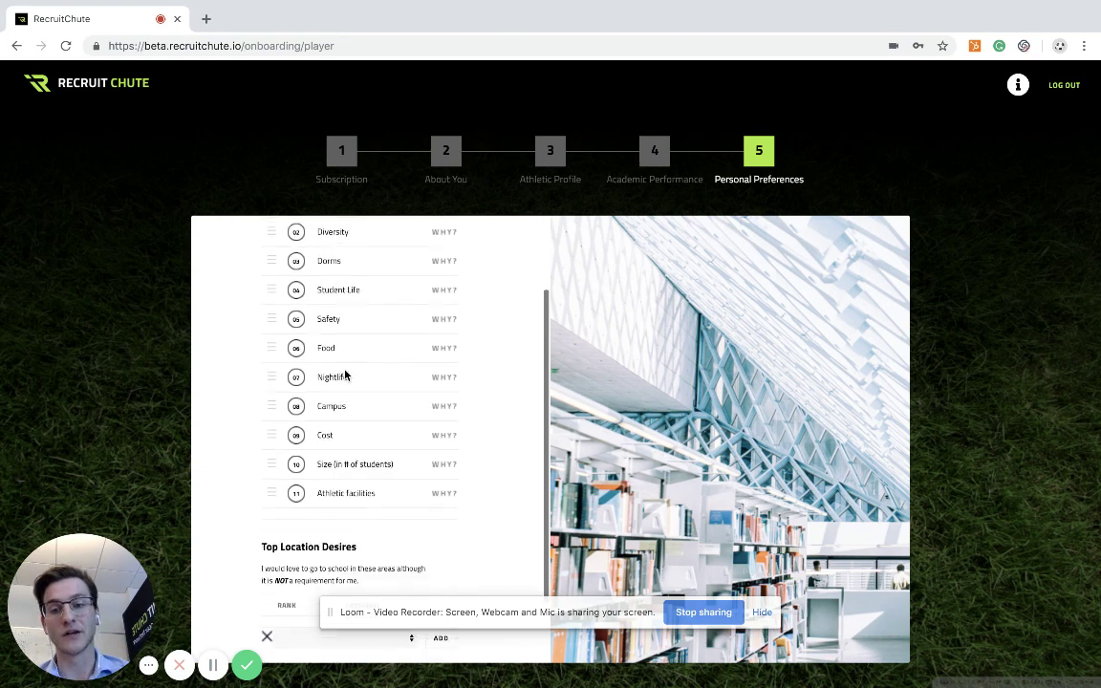
pyautogui.scroll(2, 325, 475)
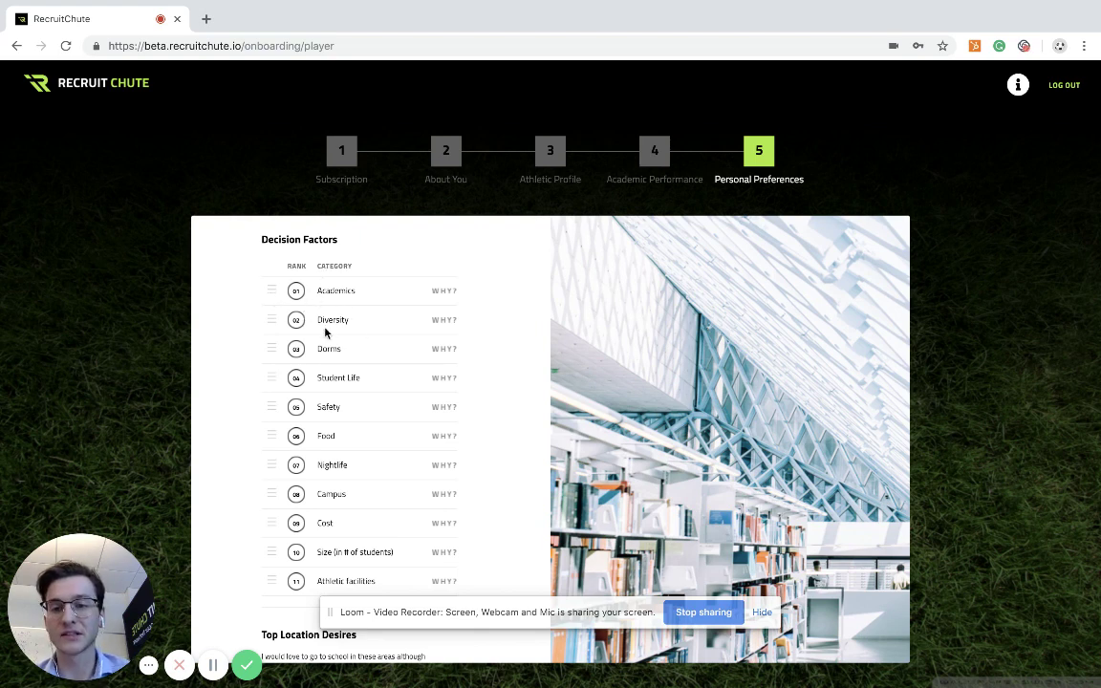
pyautogui.moveTo(268, 412); pyautogui.dragTo(270, 290)
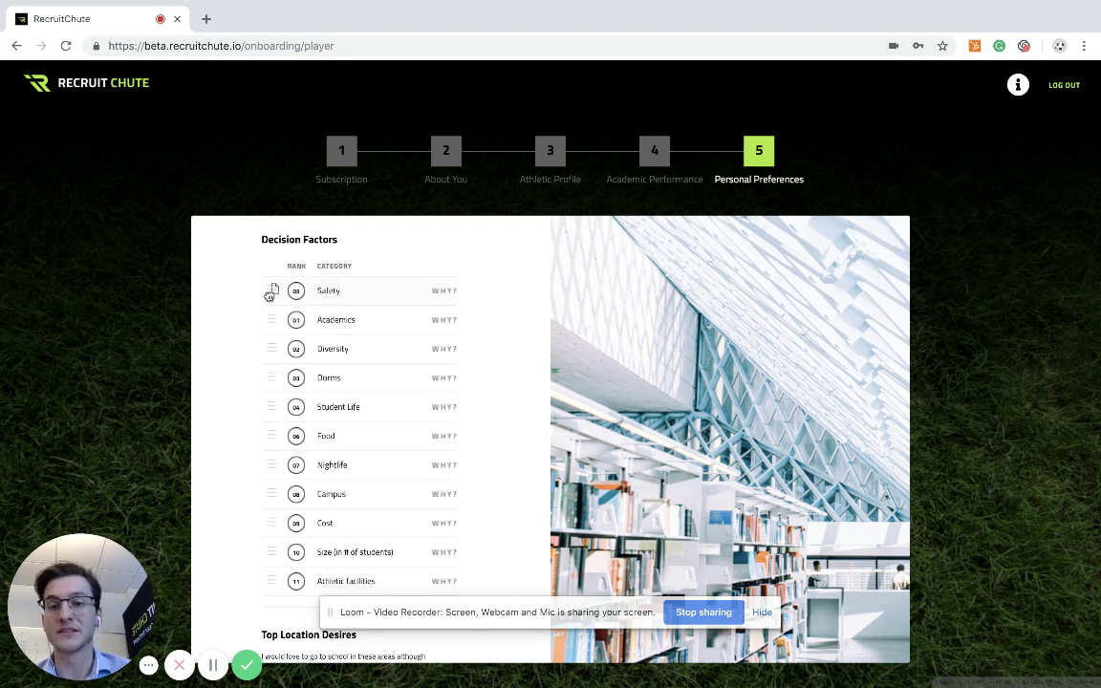
pyautogui.scroll(-1, 362, 426)
pyautogui.scroll(-1, 363, 426)
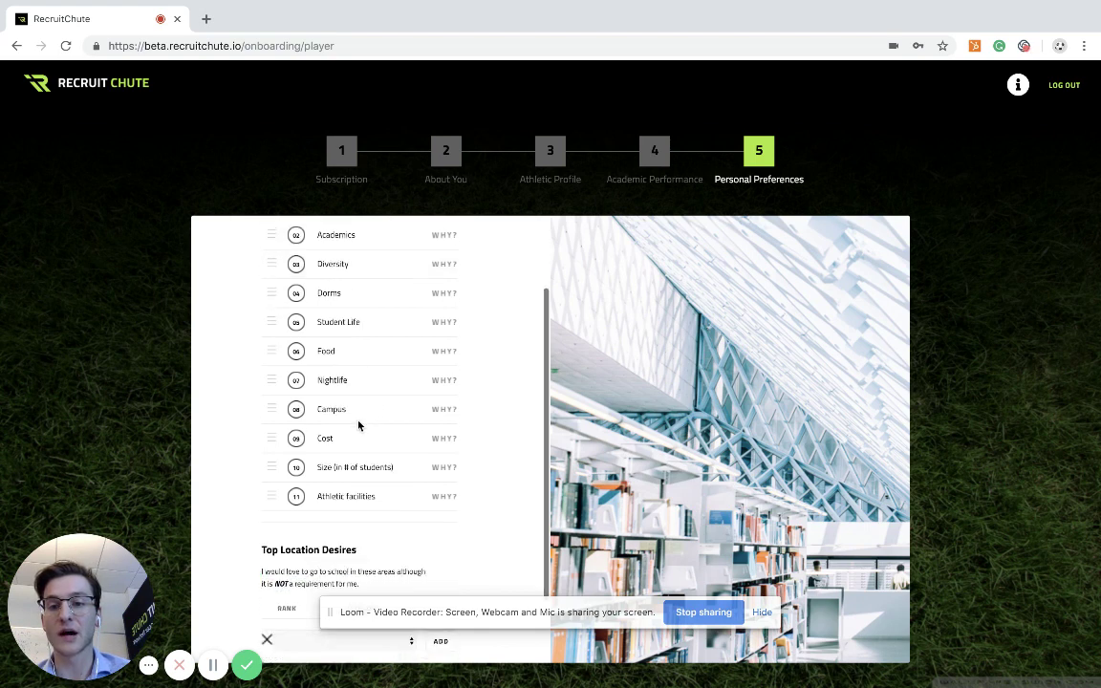
pyautogui.moveTo(274, 410); pyautogui.dragTo(275, 253)
pyautogui.moveTo(277, 437); pyautogui.dragTo(276, 239)
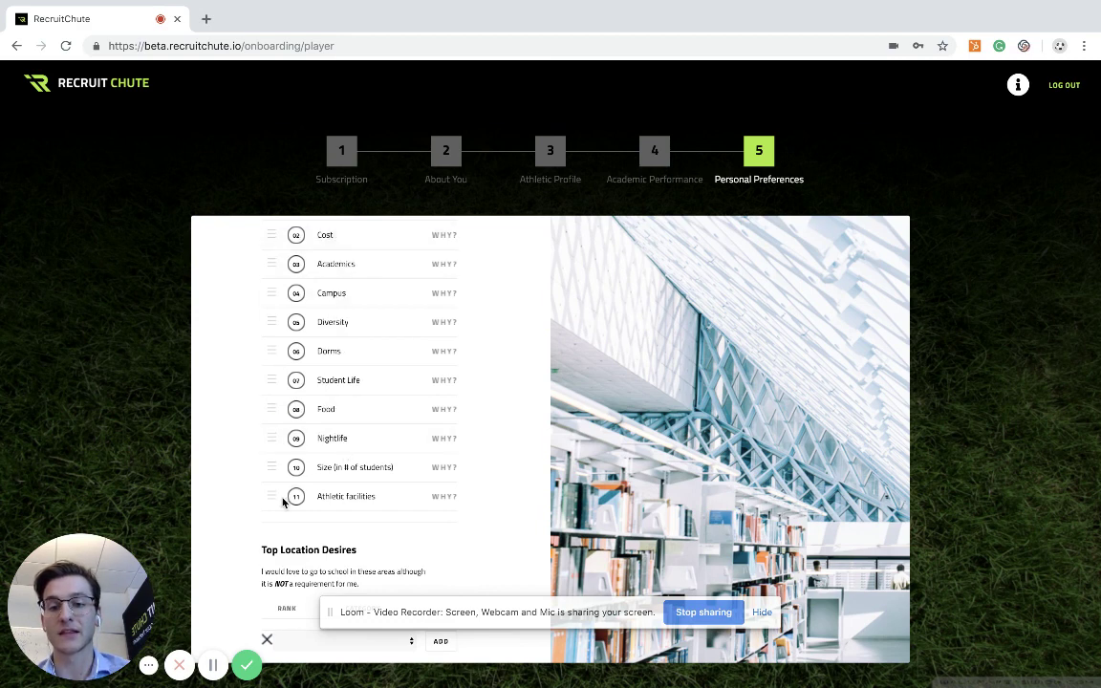
pyautogui.moveTo(273, 496); pyautogui.dragTo(283, 230)
# Choose California as a top location desire and finish onboarding
pyautogui.scroll(1, 349, 373)
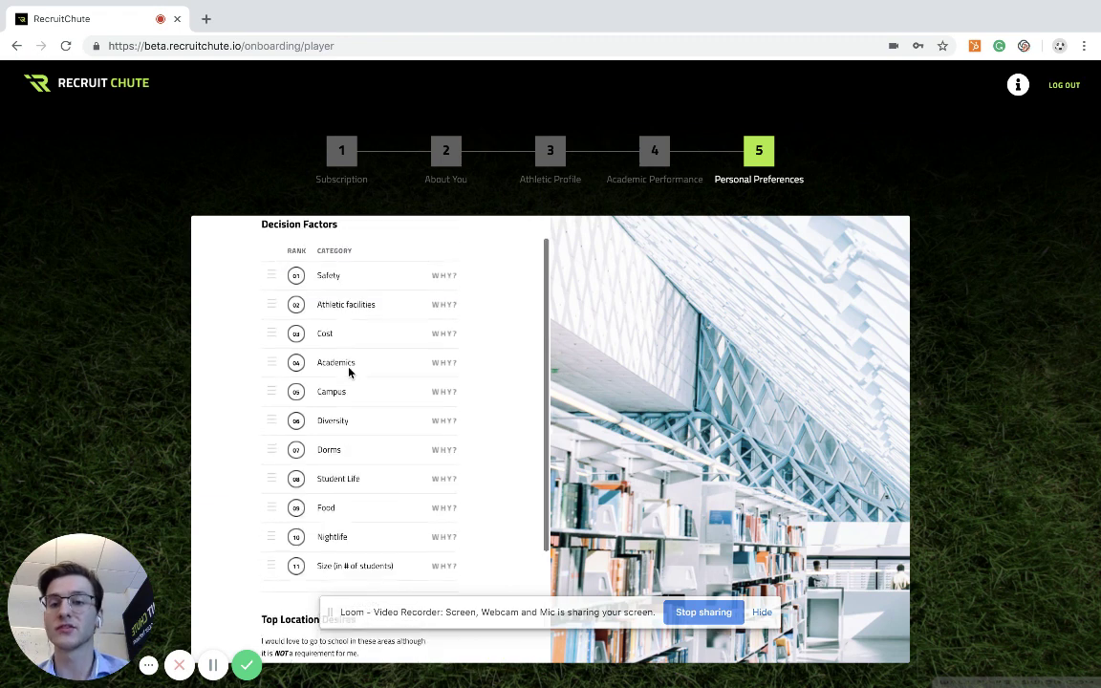
pyautogui.scroll(-3, 349, 373)
pyautogui.click(372, 557)
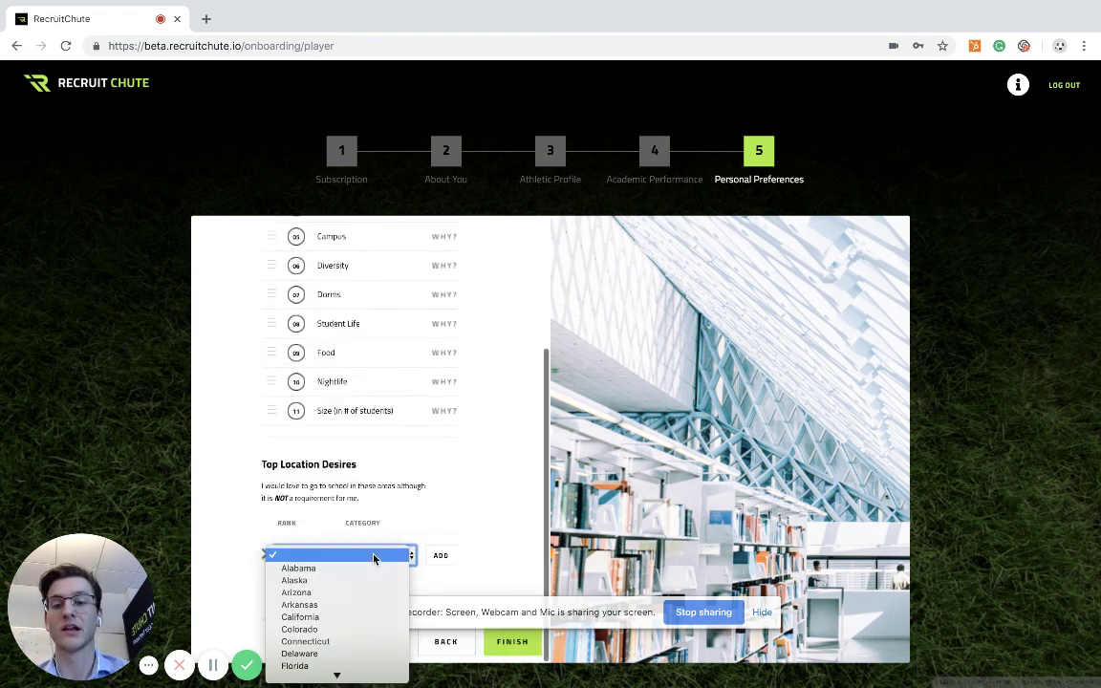
pyautogui.click(359, 618)
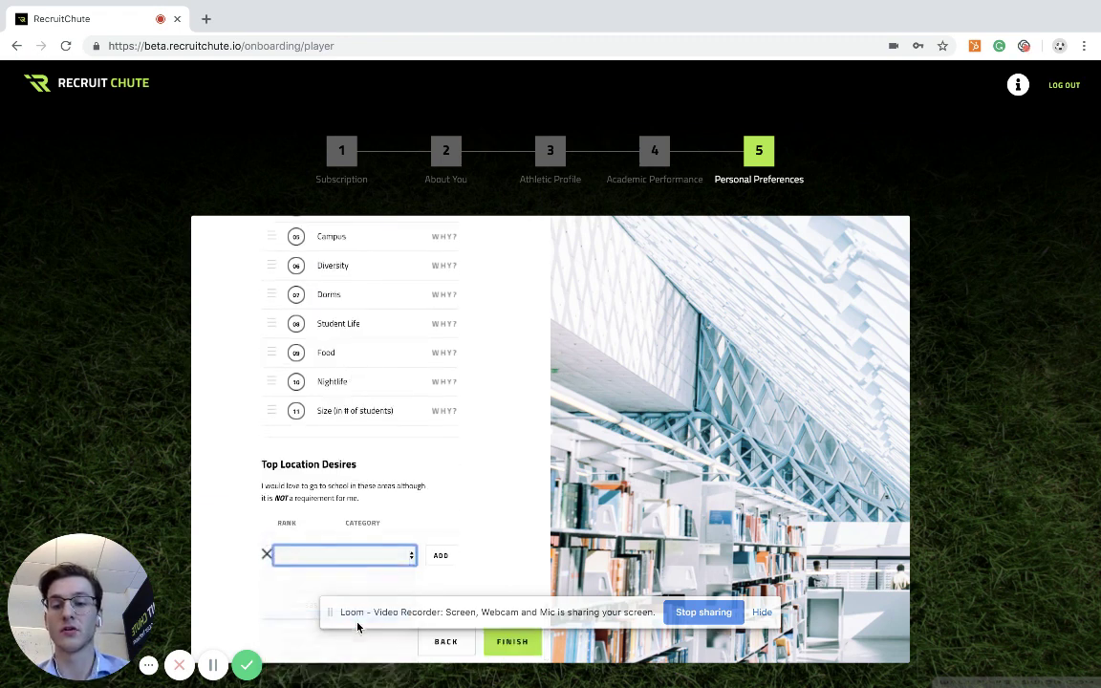
pyautogui.click(519, 644)
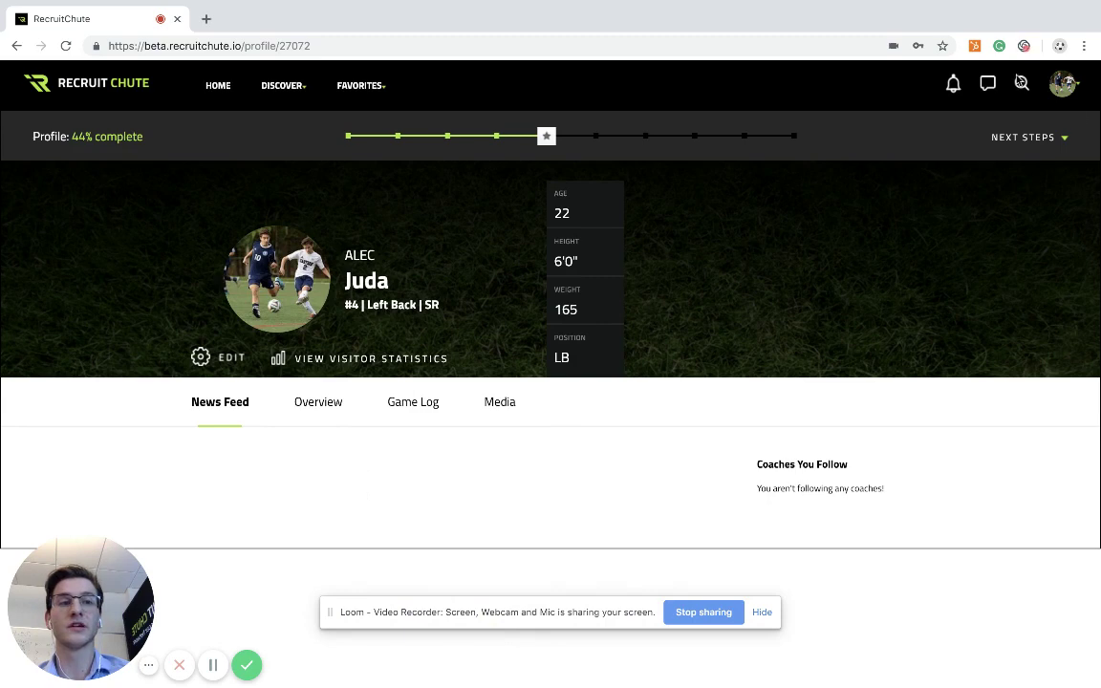
# Search the site for 'recruitchu'
pyautogui.click(1022, 84)
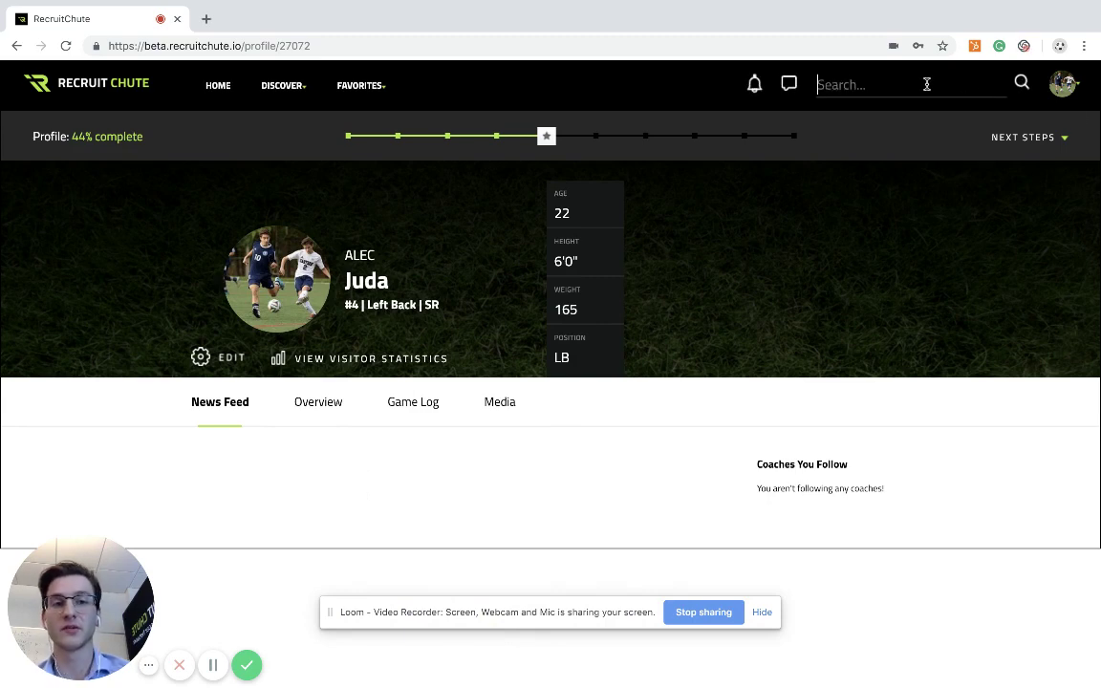
pyautogui.write('recruitchu')
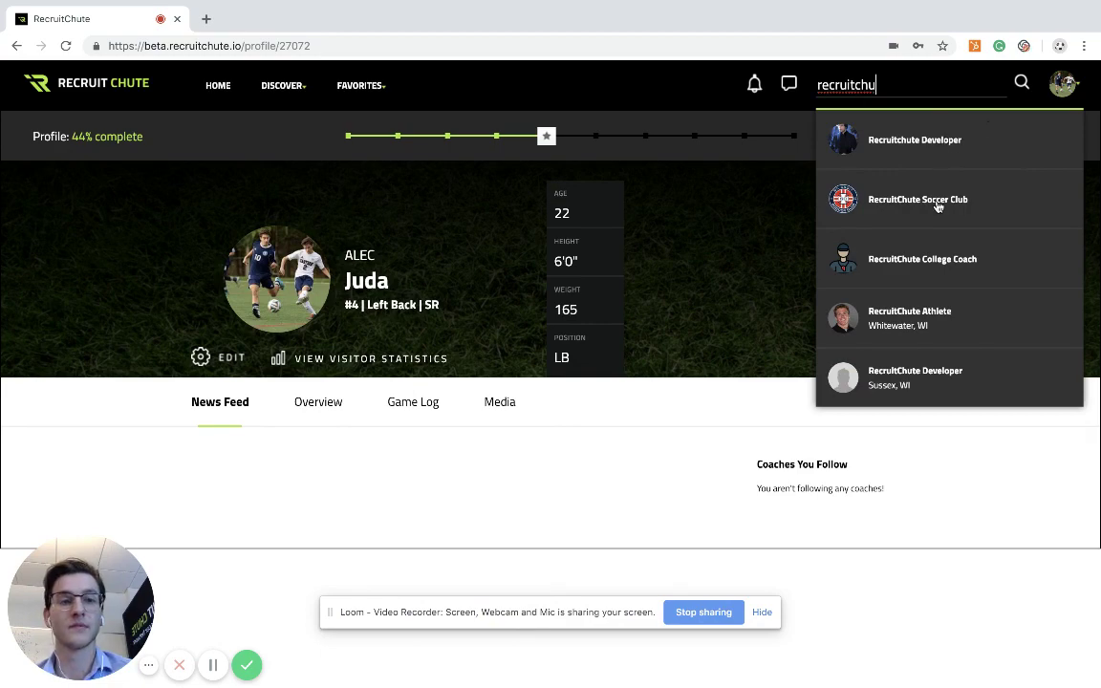
# Open RecruitChute Soccer Club, switch to its U17 Boys Black team, and request to join
pyautogui.click(936, 201)
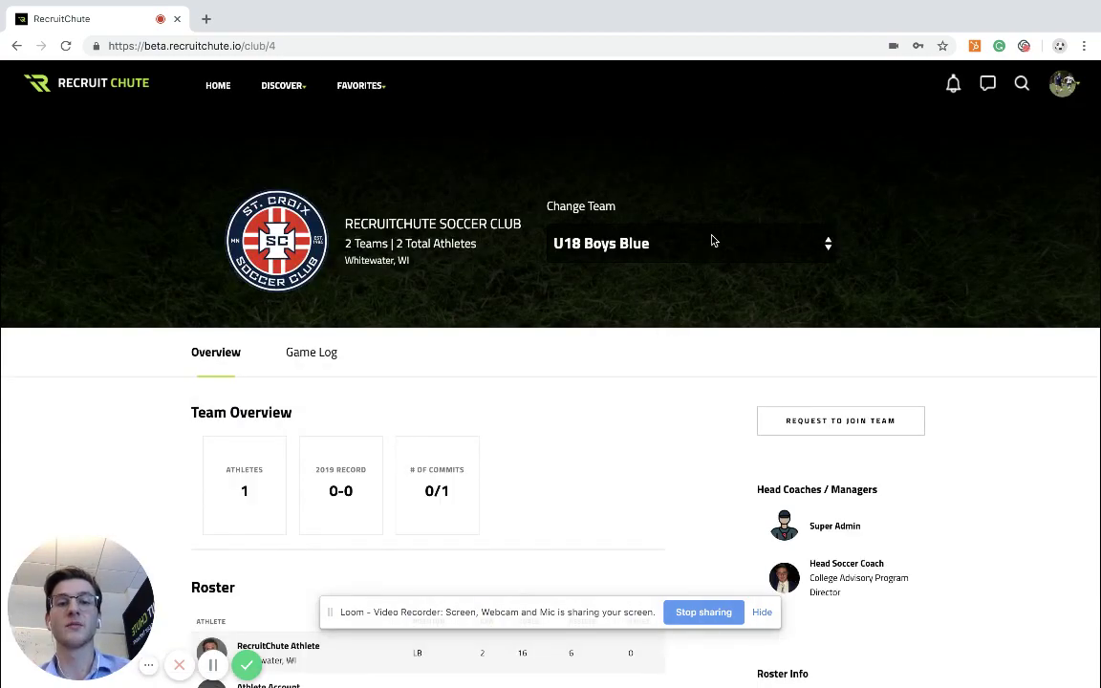
pyautogui.click(713, 239)
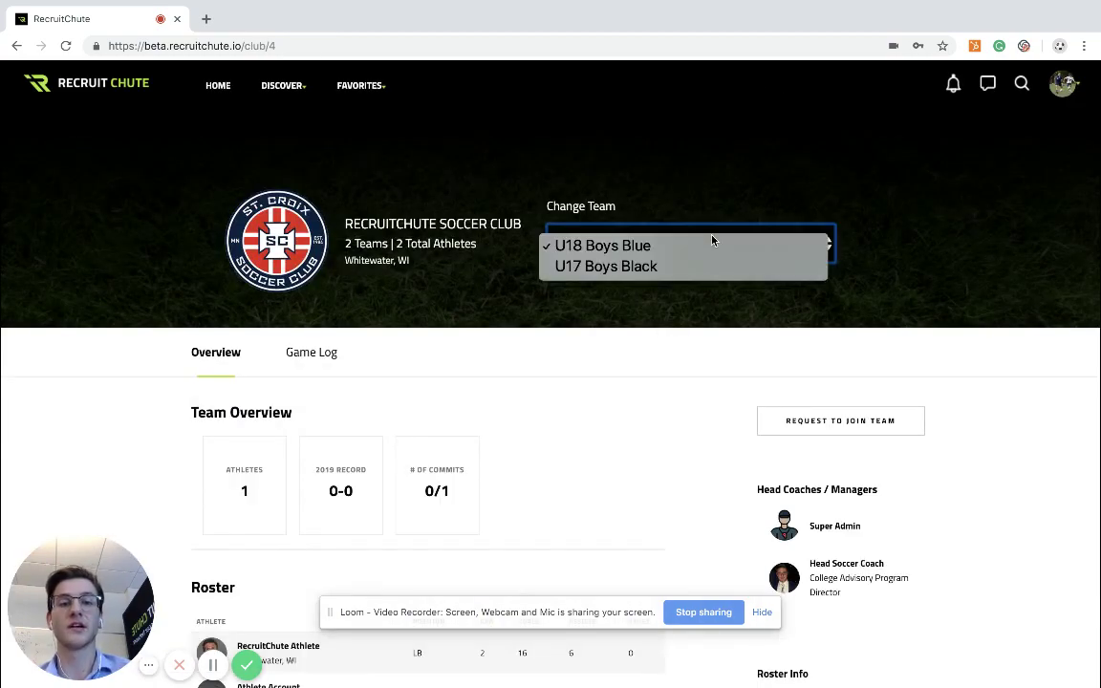
pyautogui.click(702, 268)
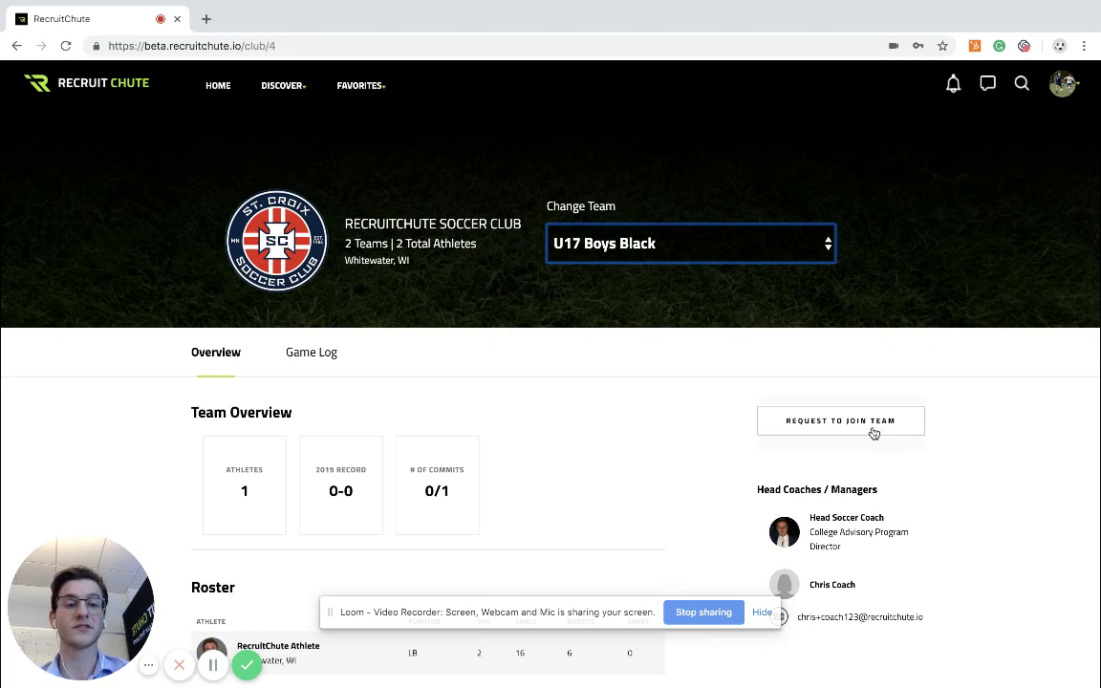
pyautogui.click(872, 431)
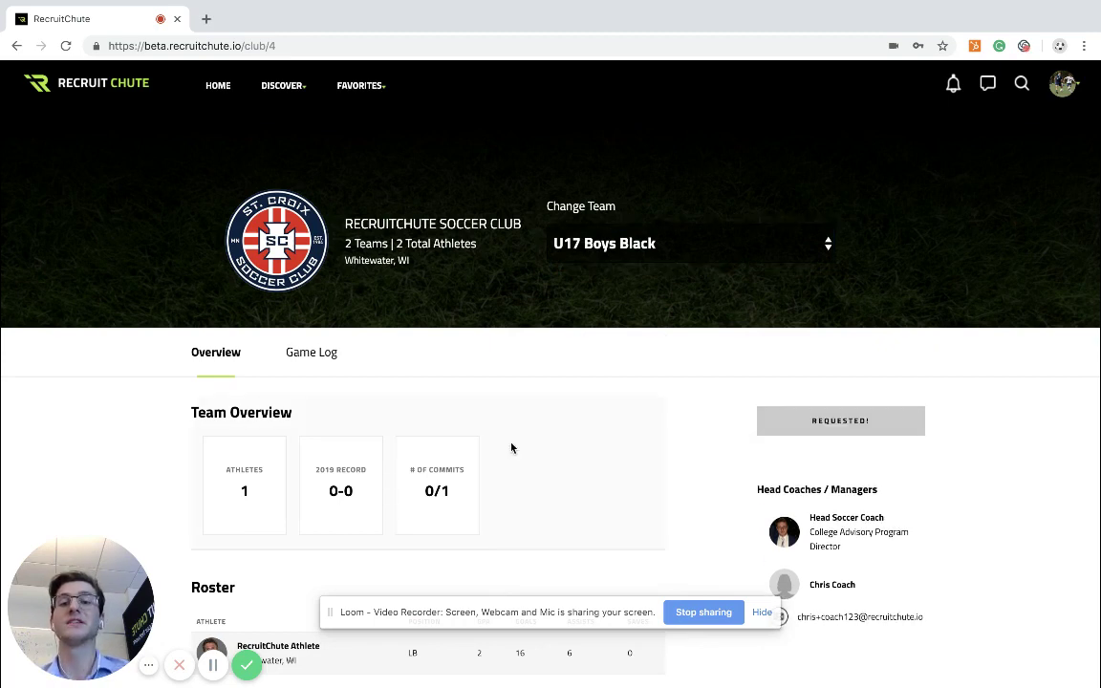